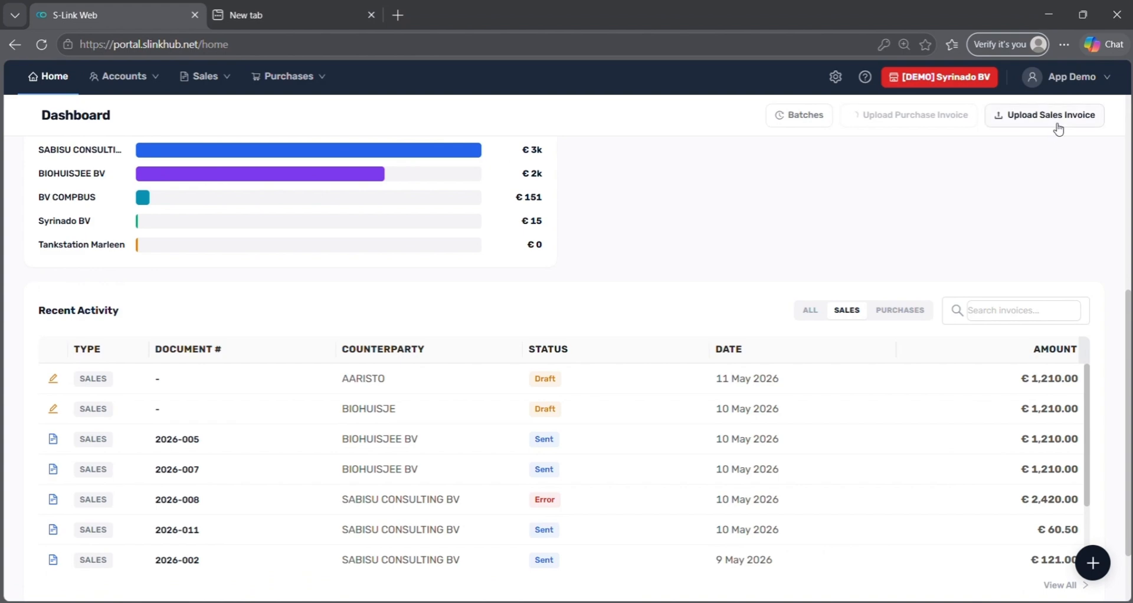
Upload Sales 2.zip from the Sales folder and check it appears among the recent batches.
left_click(1056, 118)
left_click(70, 346)
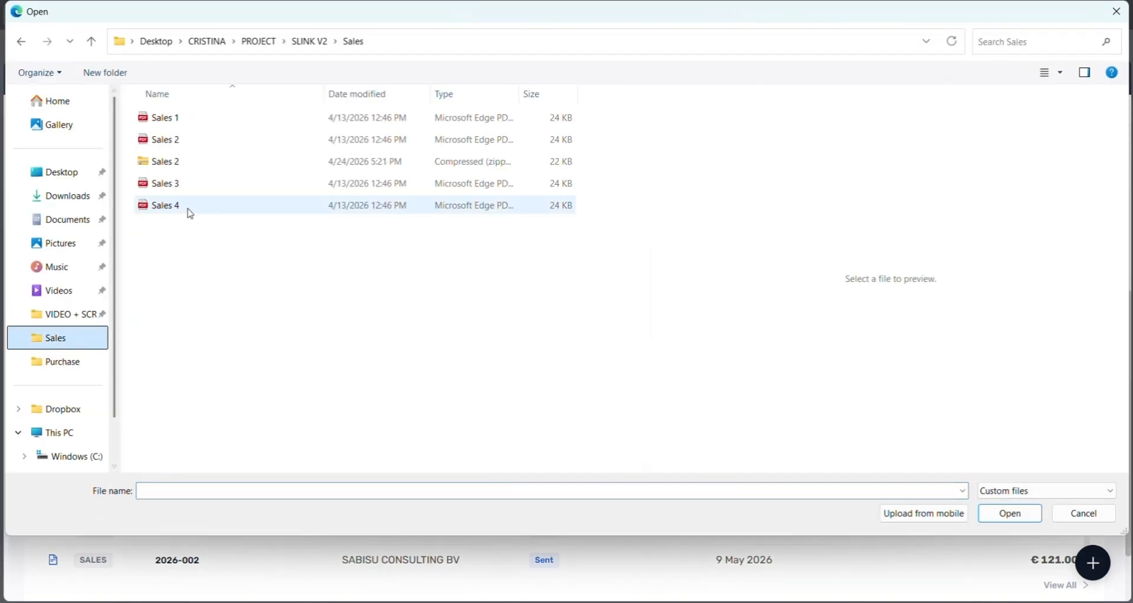
left_click(214, 164)
left_click(990, 513)
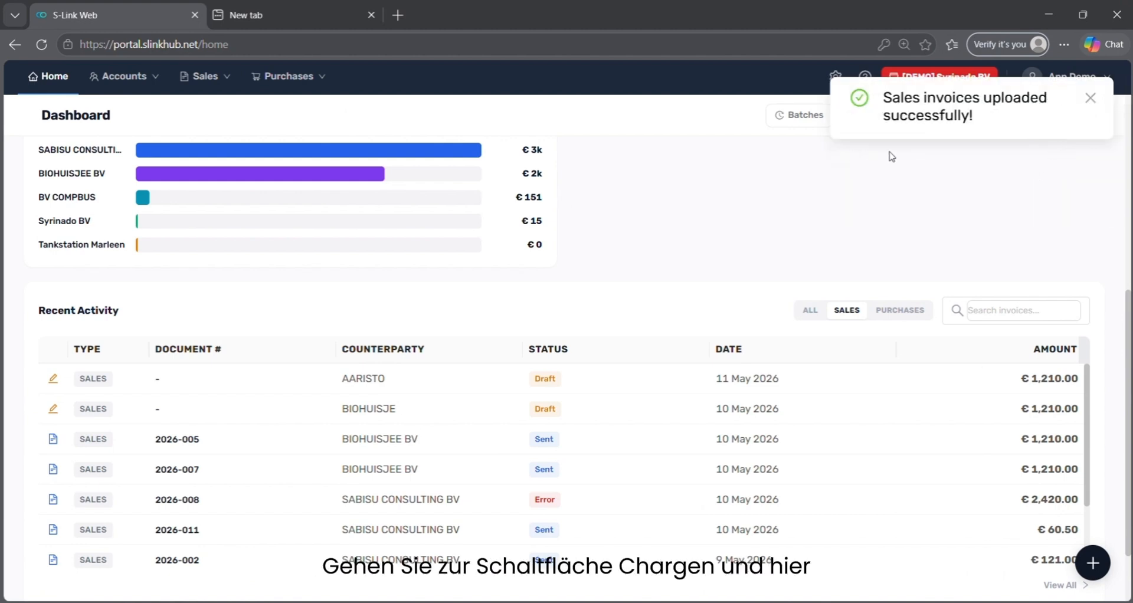
left_click(780, 118)
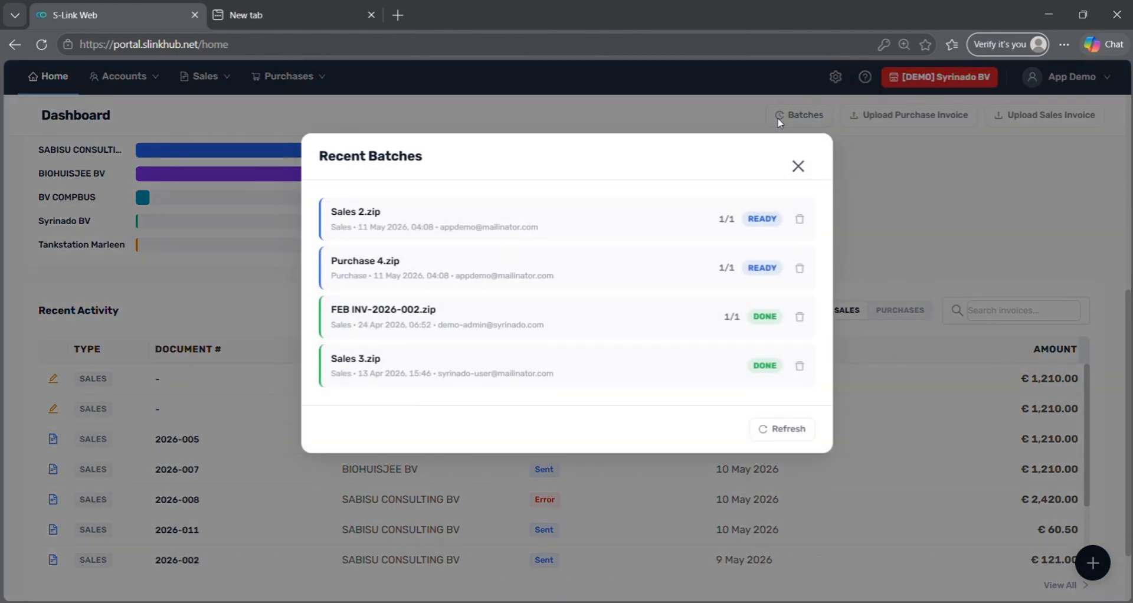
left_click(805, 167)
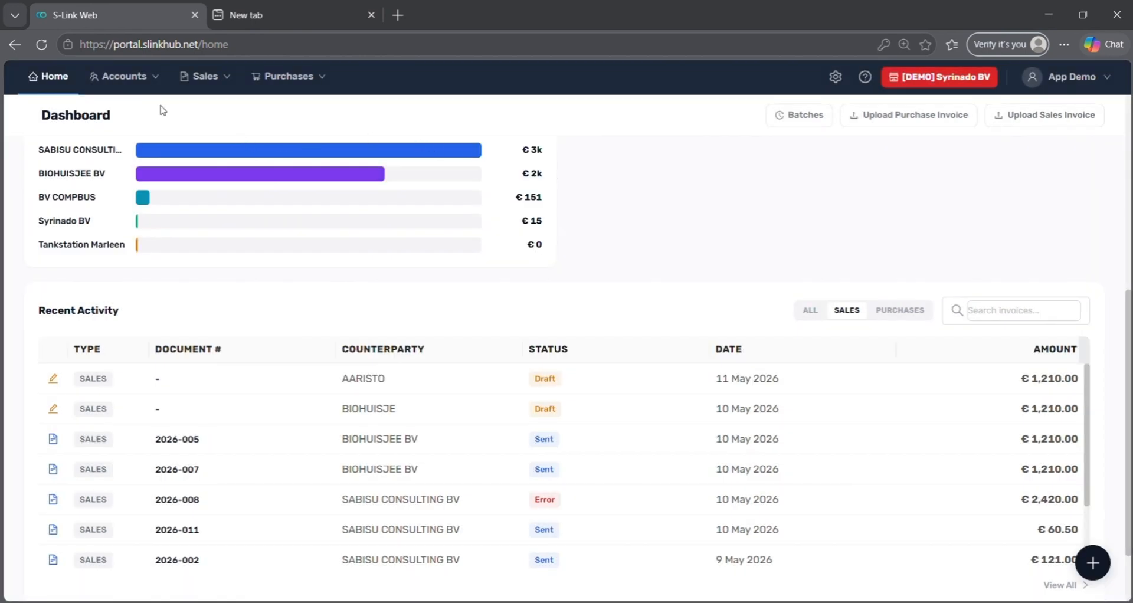
mouse_move(153, 91)
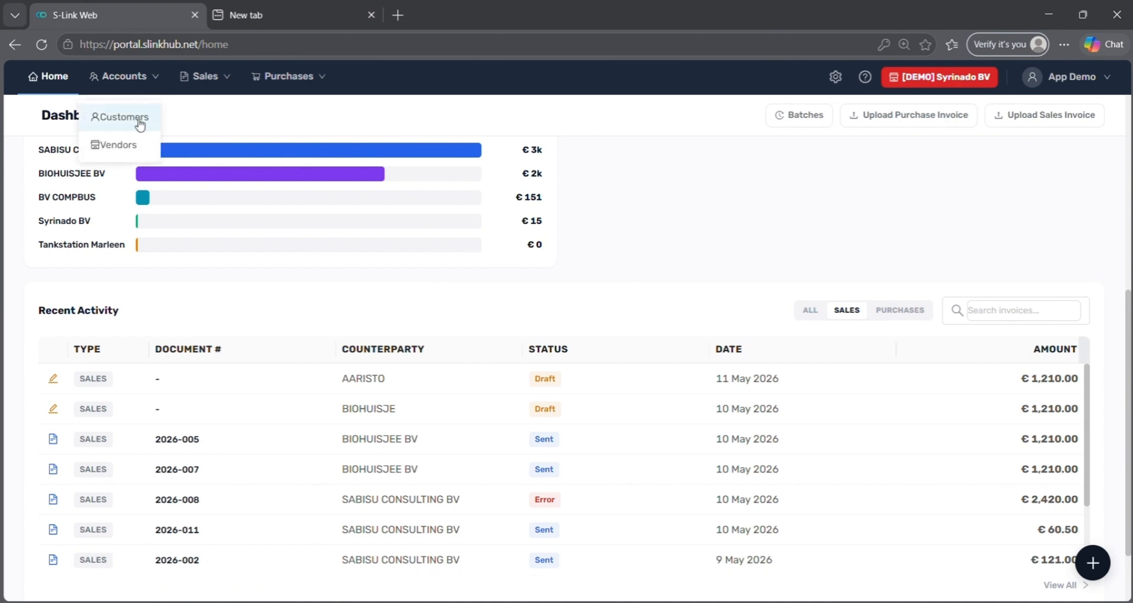
Filter Customers to 'With Errors' and review SABISU CONSULTING BV's delivery errors.
left_click(142, 118)
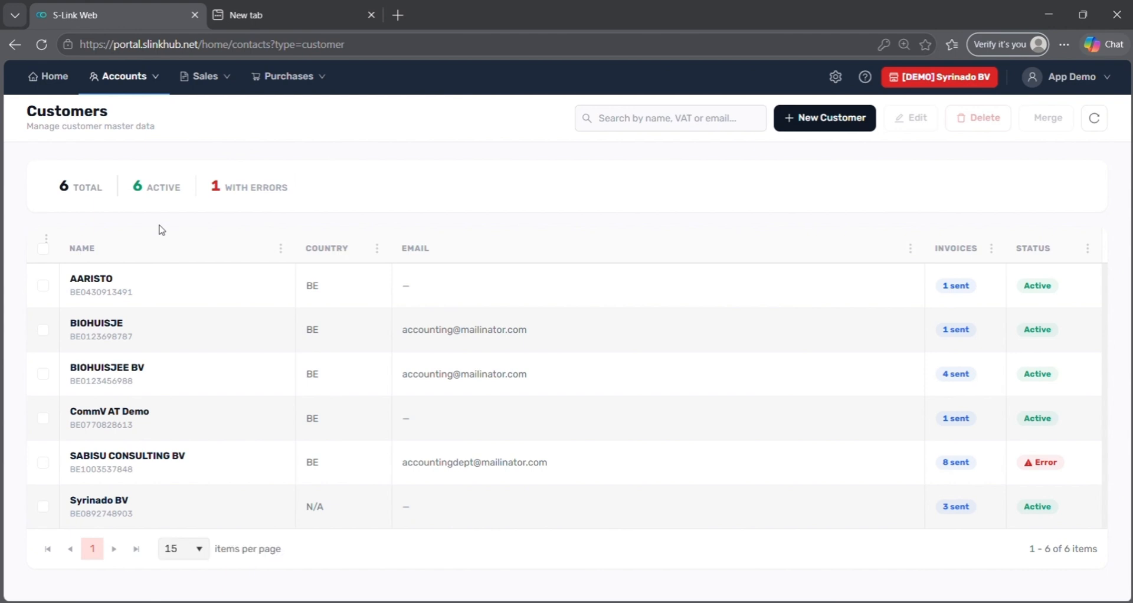
left_click(253, 206)
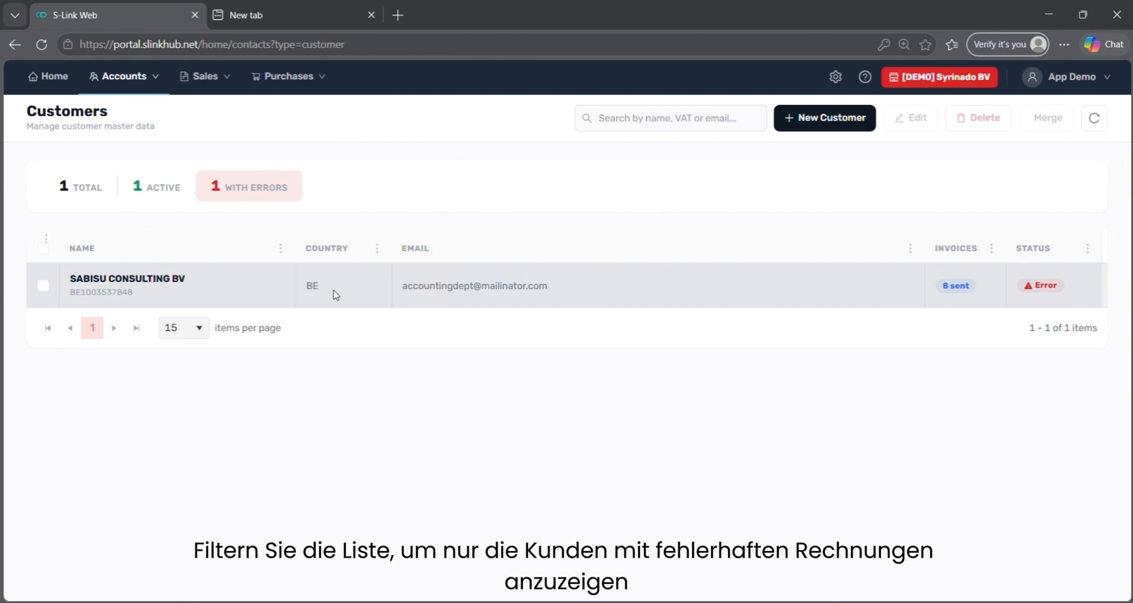
left_click(1035, 286)
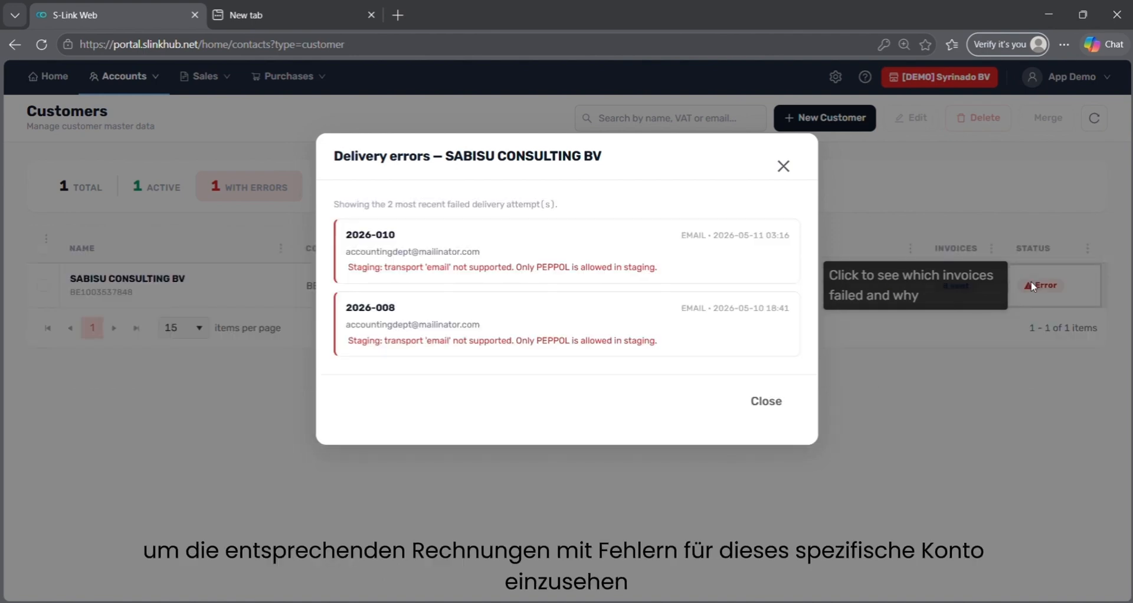
left_click(783, 167)
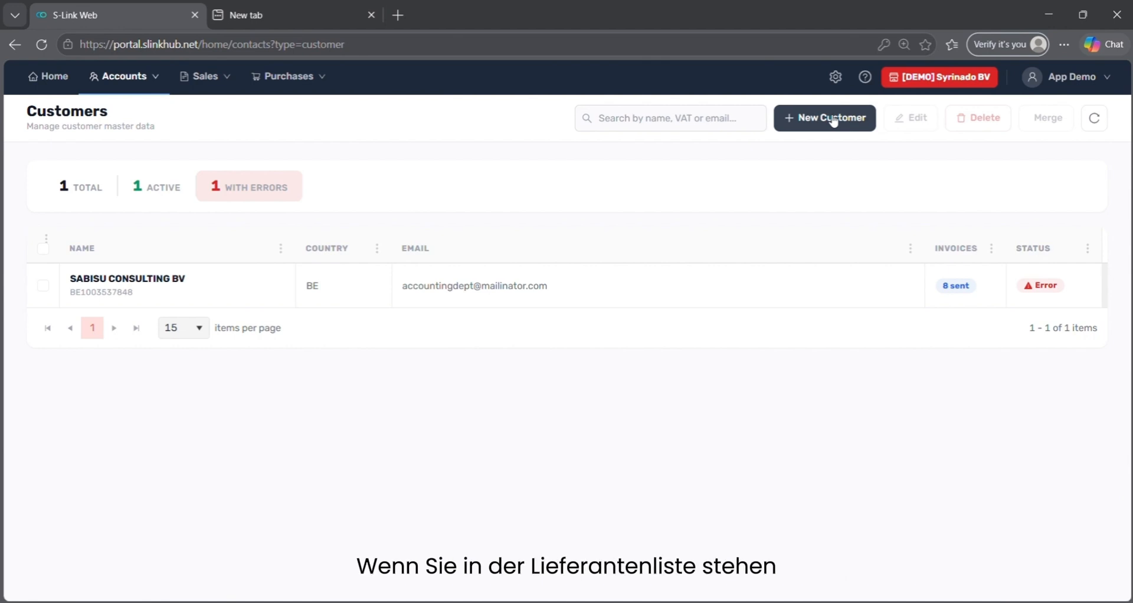
Start a new customer and fill its company details by looking up the pasted VAT number.
left_click(833, 119)
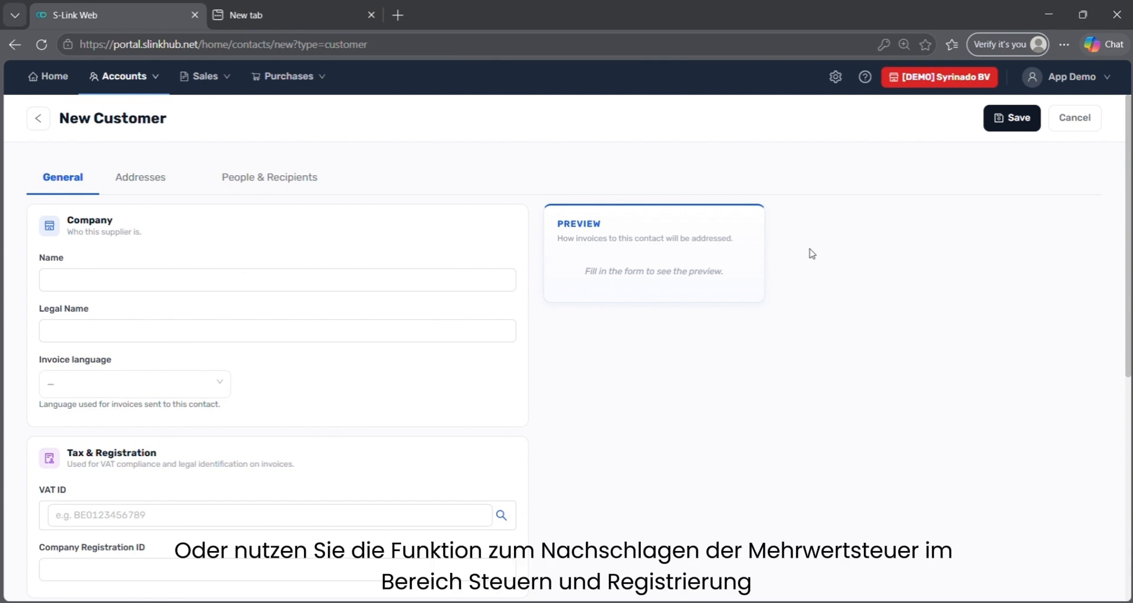
scroll(777, 314, "down", 1)
scroll(776, 314, "down", 2)
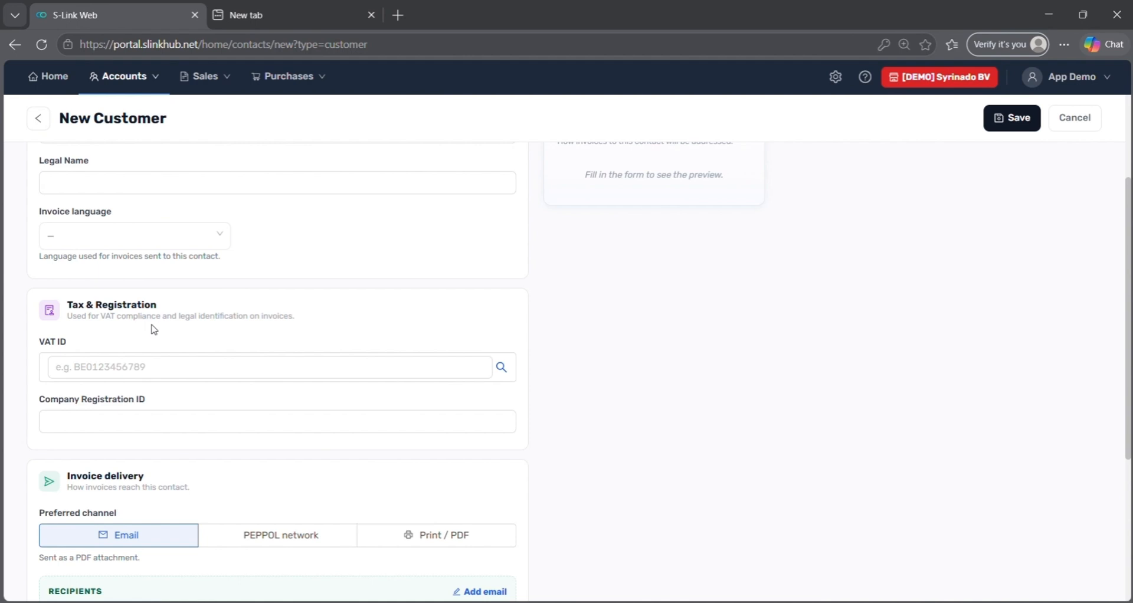
left_click(126, 357)
key("ctrl+v")
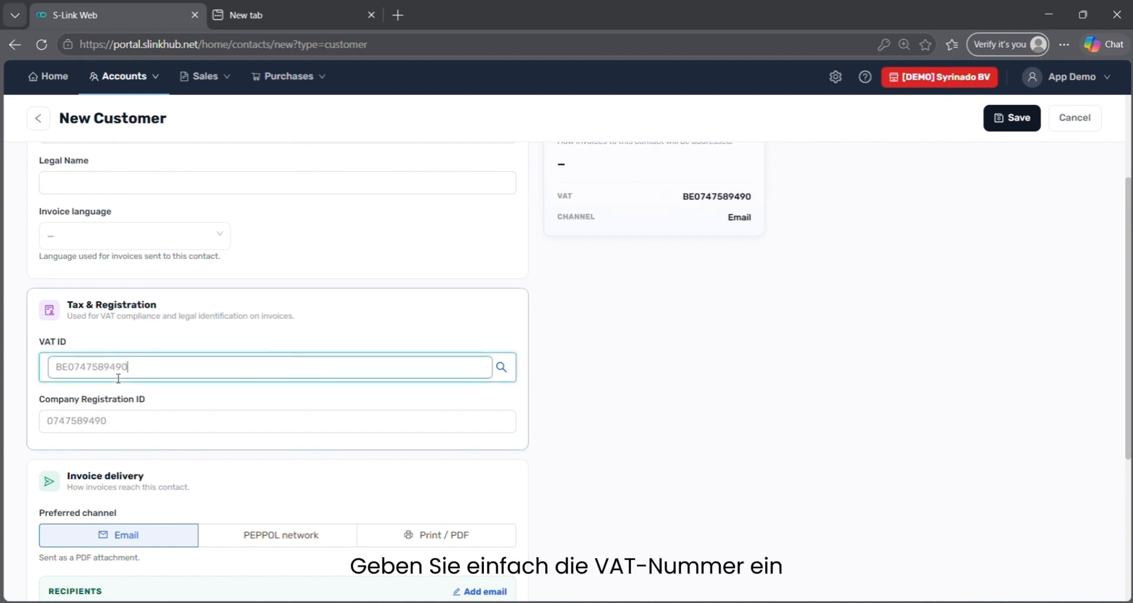
left_click(500, 369)
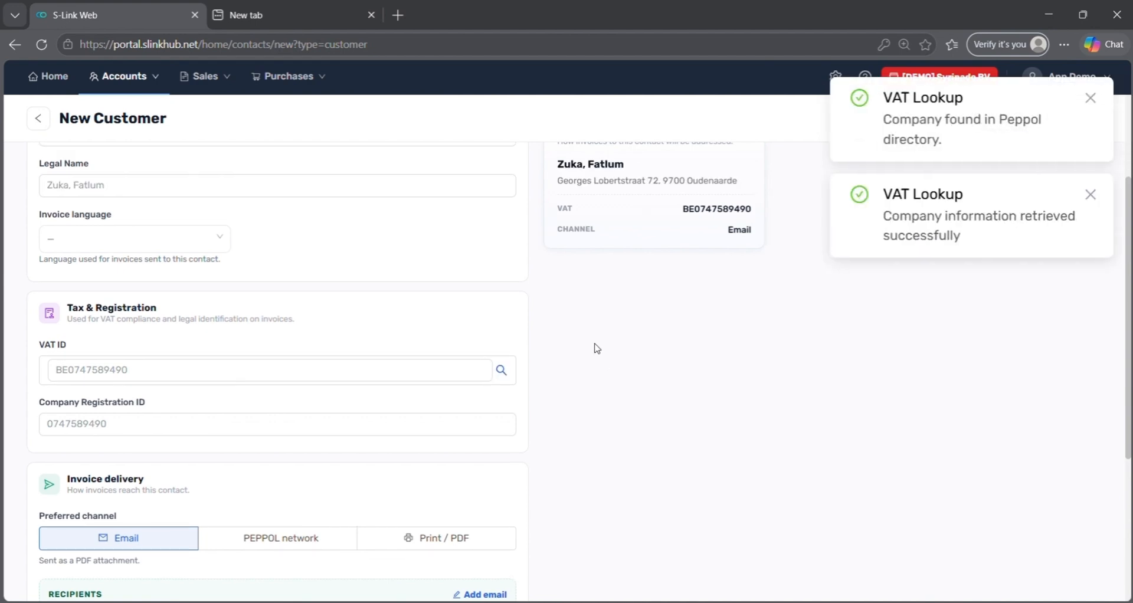
scroll(596, 347, "up", 3)
Trim the Name to the surname only and copy that surname into Legal Name.
left_click(98, 276)
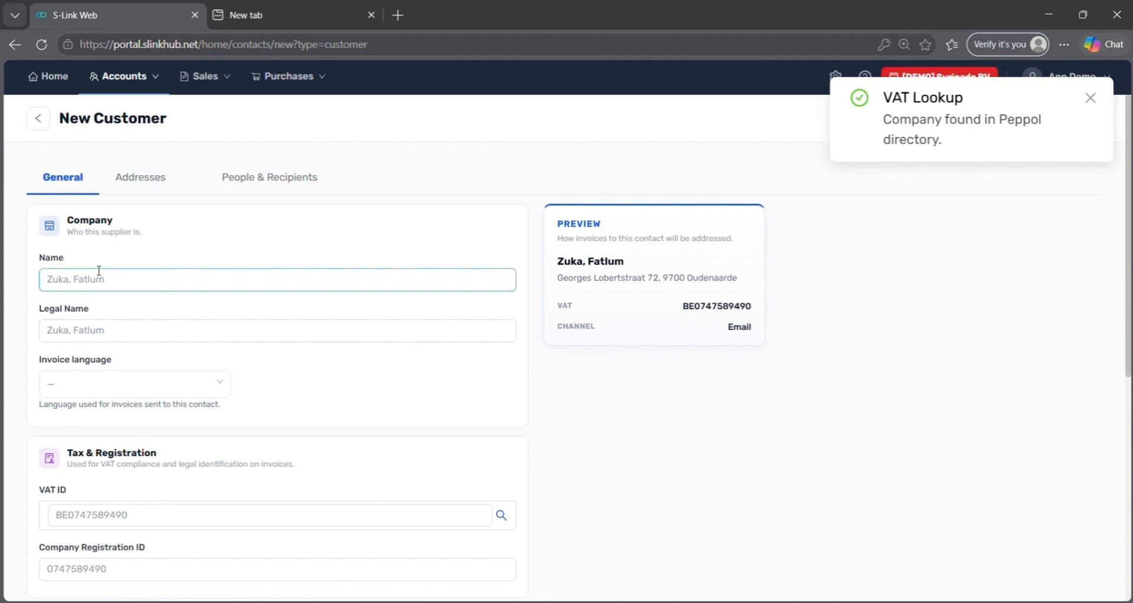
double_click(99, 275)
key("BackSpace")
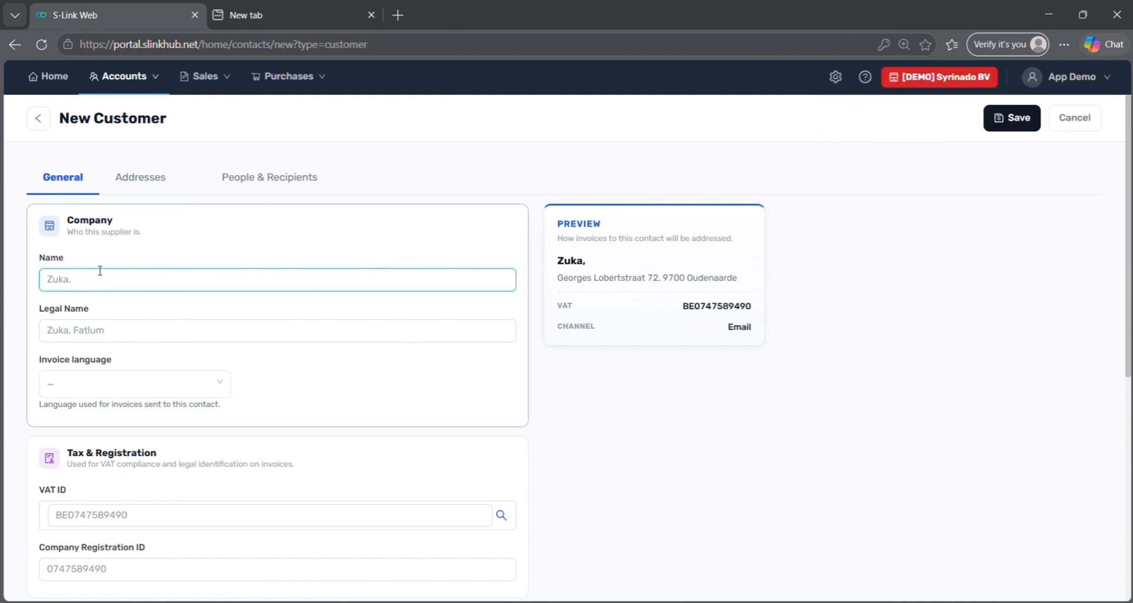
key("BackSpace")
key("BackSpace")
key("ctrl+a")
key("ctrl+c")
key("Tab")
key("ctrl+v")
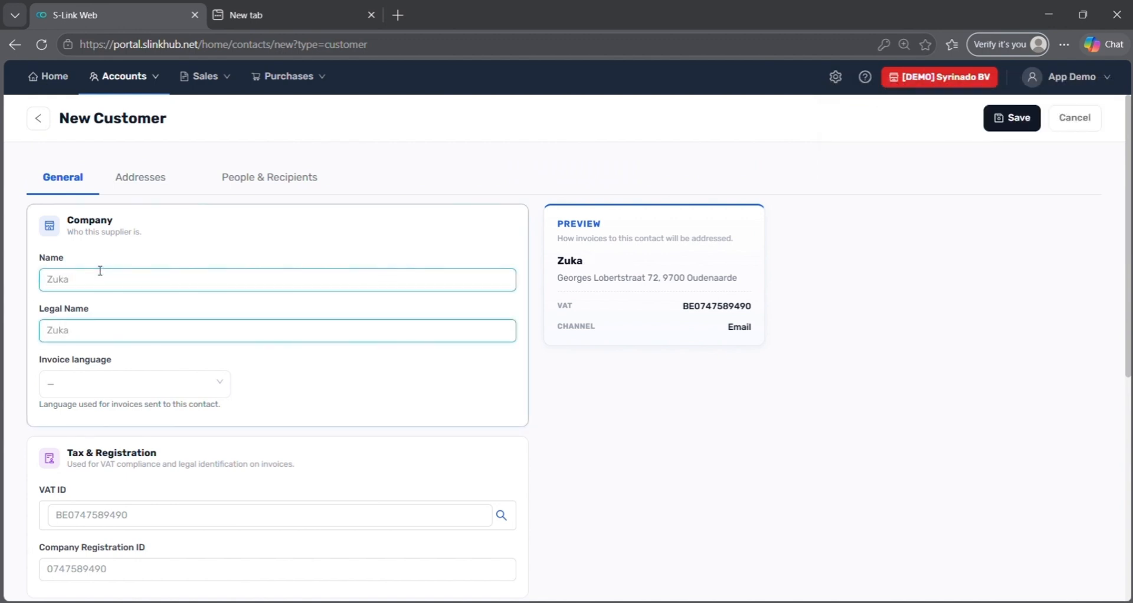
scroll(101, 270, "down", 5)
scroll(169, 268, "up", 4)
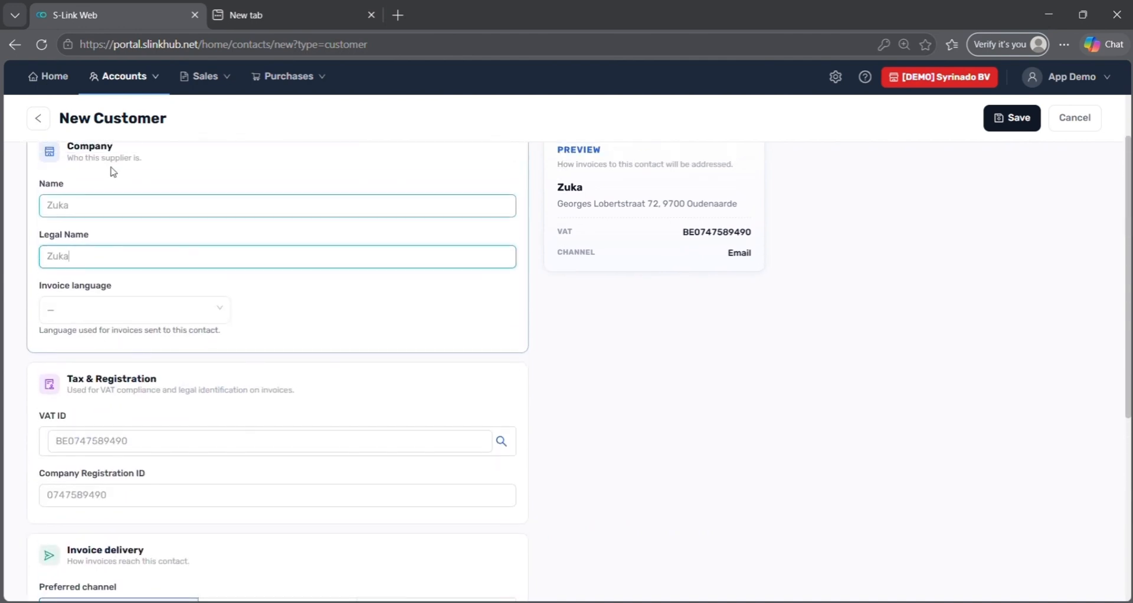
scroll(113, 171, "up", 1)
Review the Addresses and People & Recipients tabs, discard a draft contact point, and save the customer.
left_click(125, 187)
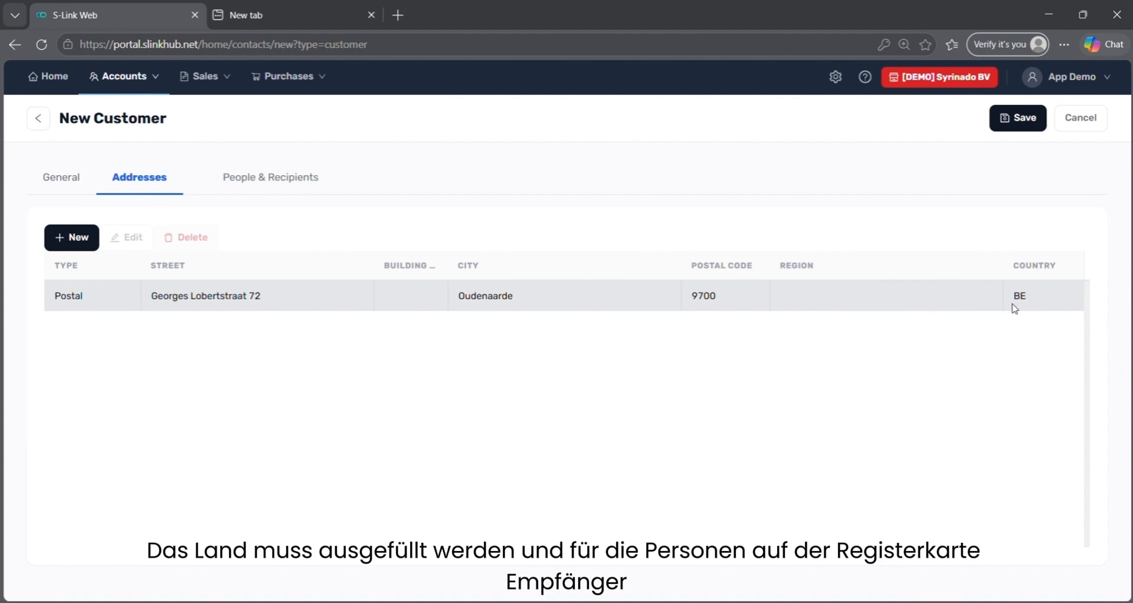
left_click(270, 187)
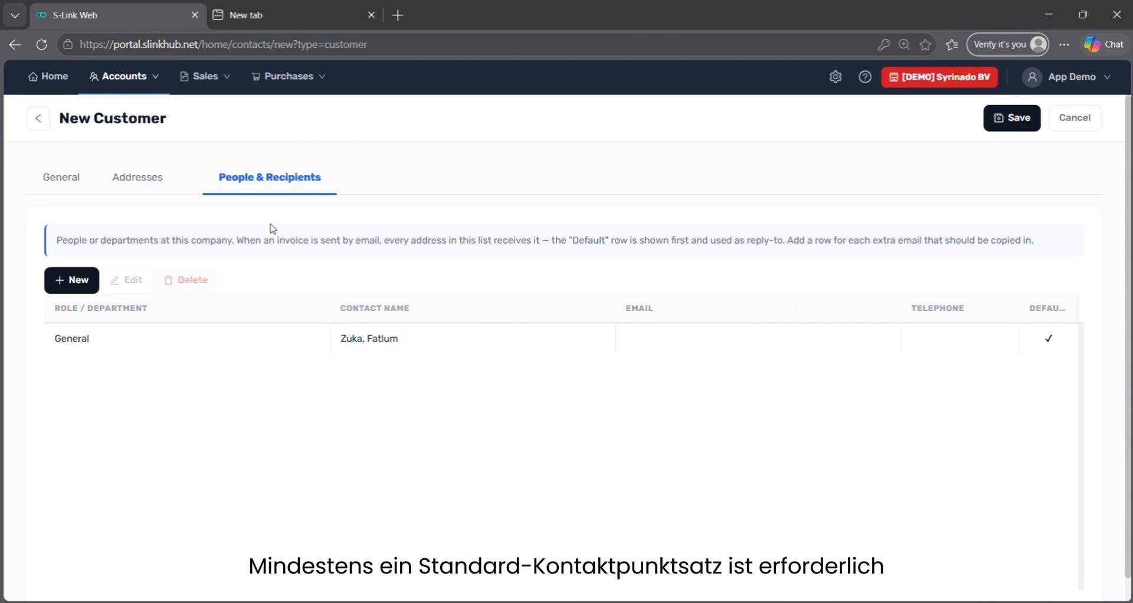
left_click(64, 281)
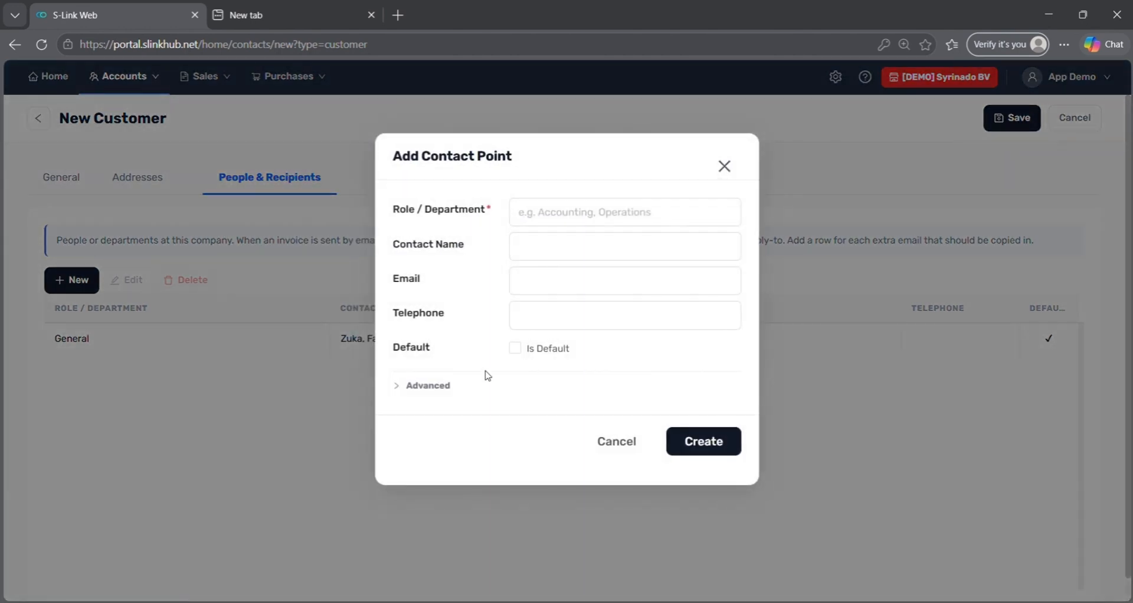
left_click(527, 325)
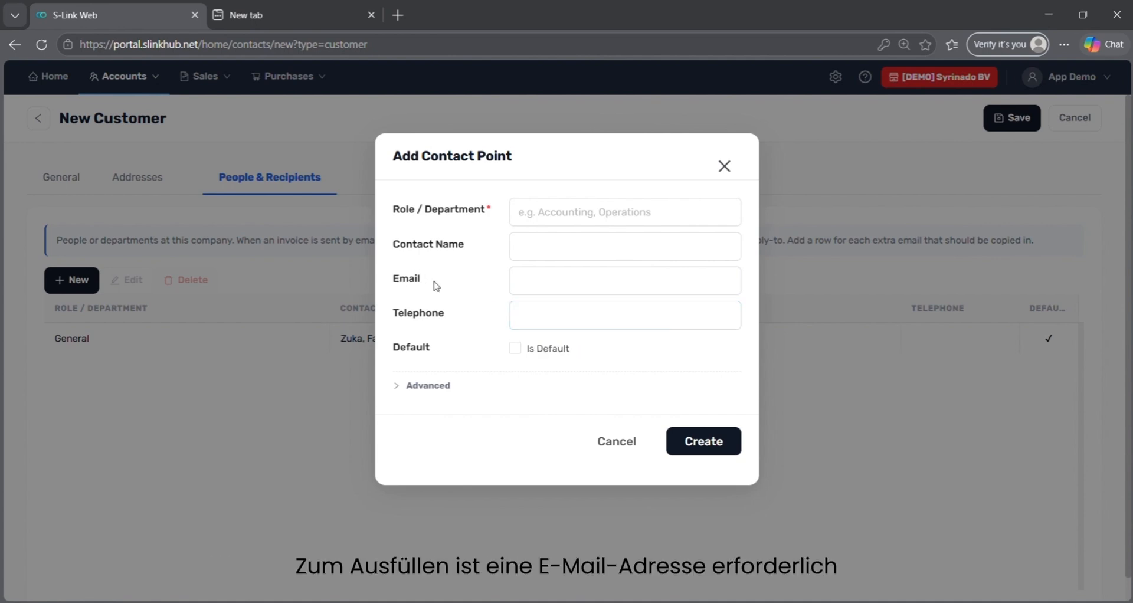
left_click(401, 398)
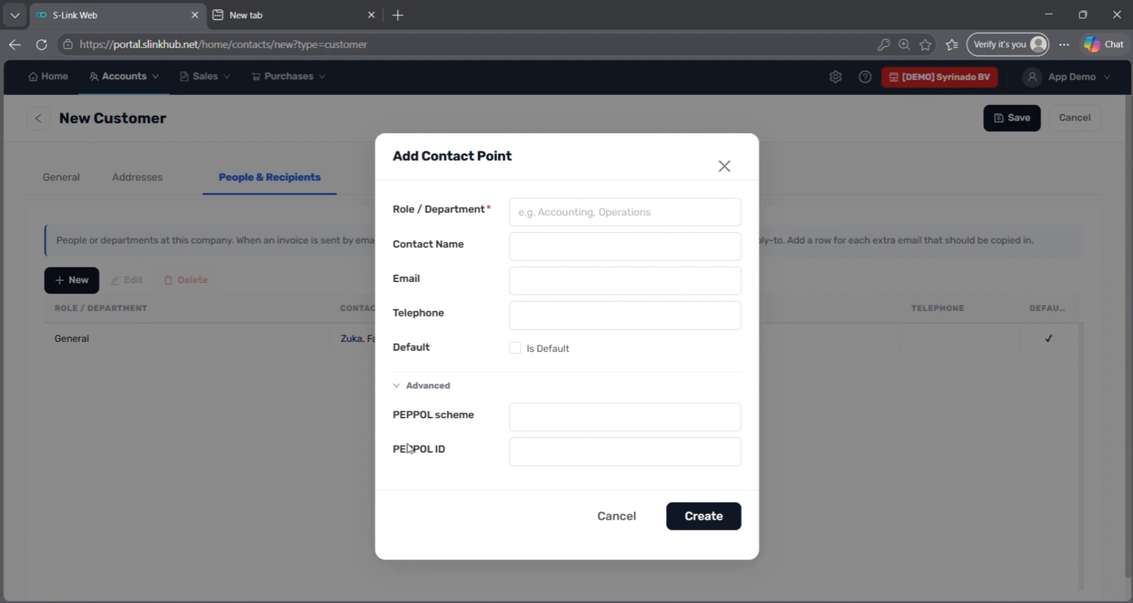
left_click(614, 514)
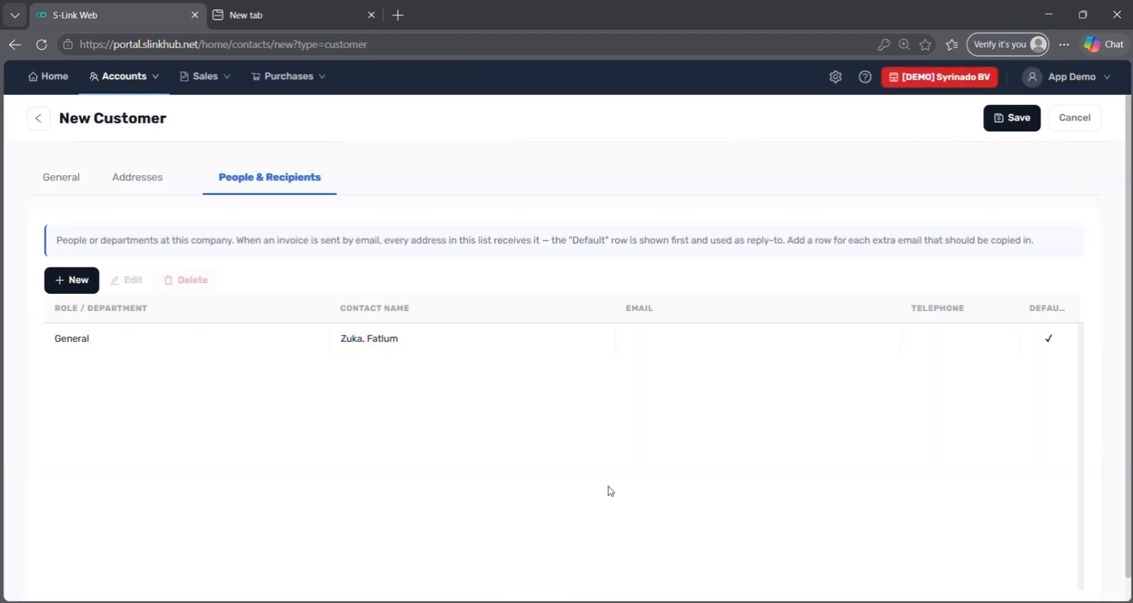
left_click(1004, 123)
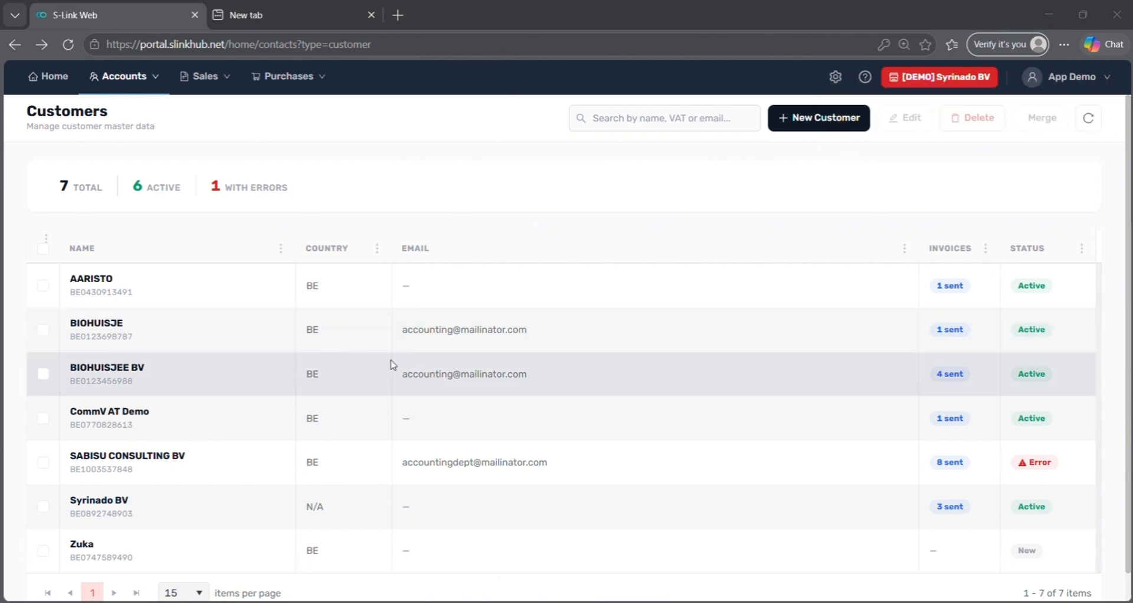
Select BIOHUISJE and BIOHUISJEE BV and merge them, keeping BIOHUISJEE BV and deleting BIOHUISJE.
scroll(393, 364, "down", 1)
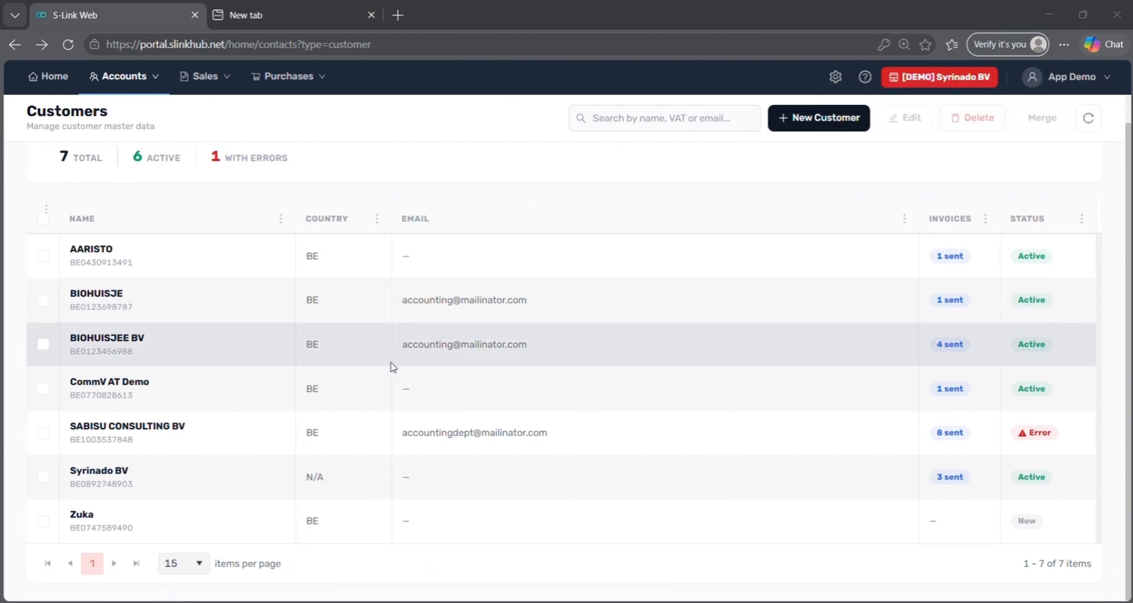
left_click(358, 523)
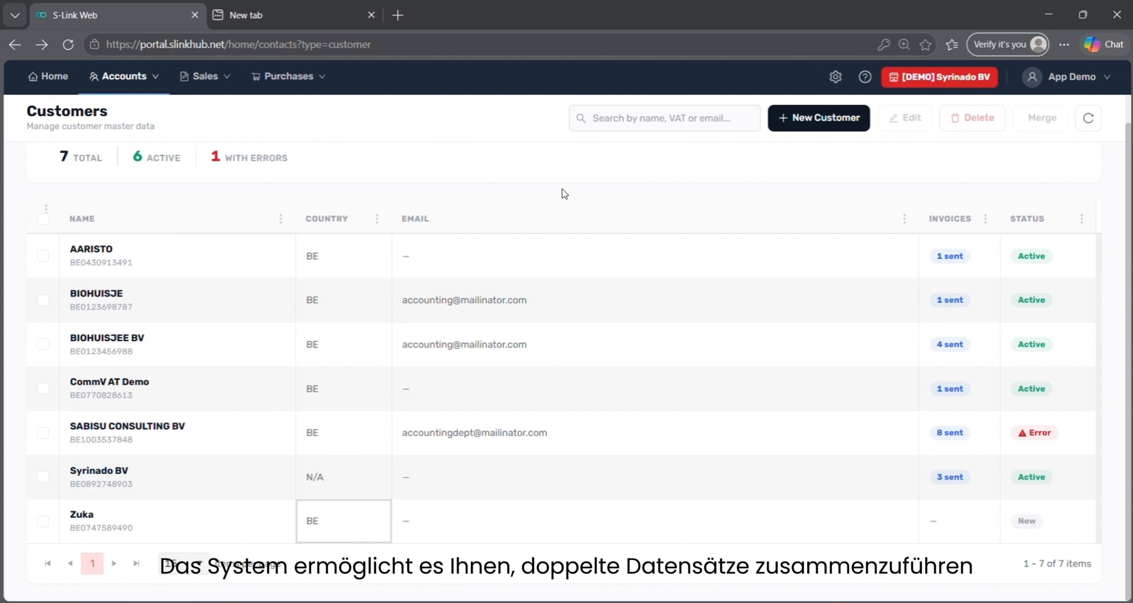
scroll(563, 193, "up", 1)
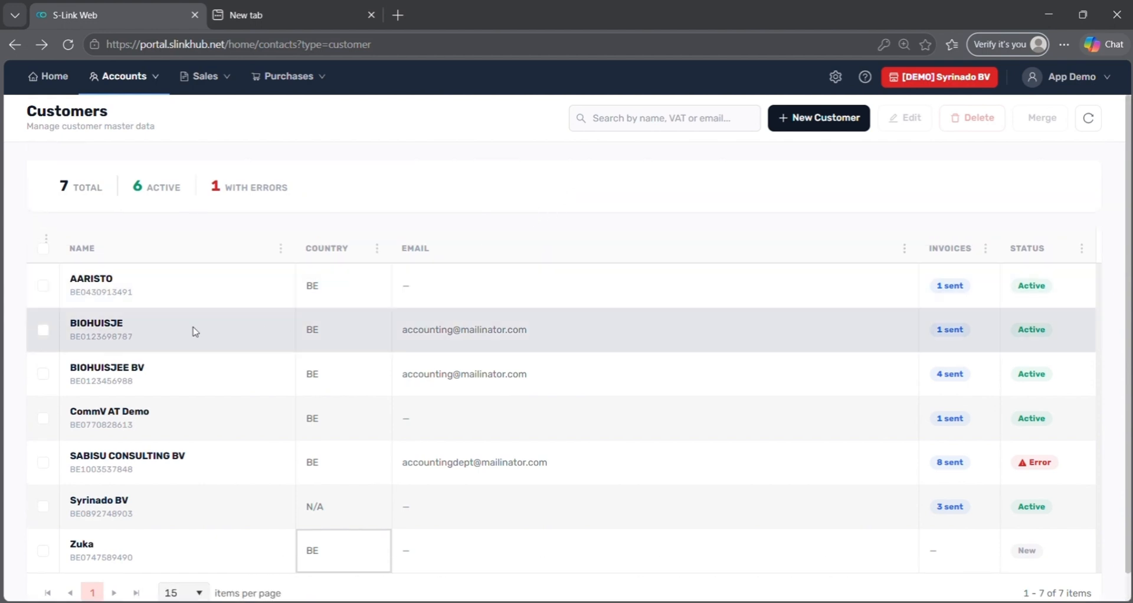
left_click(41, 332)
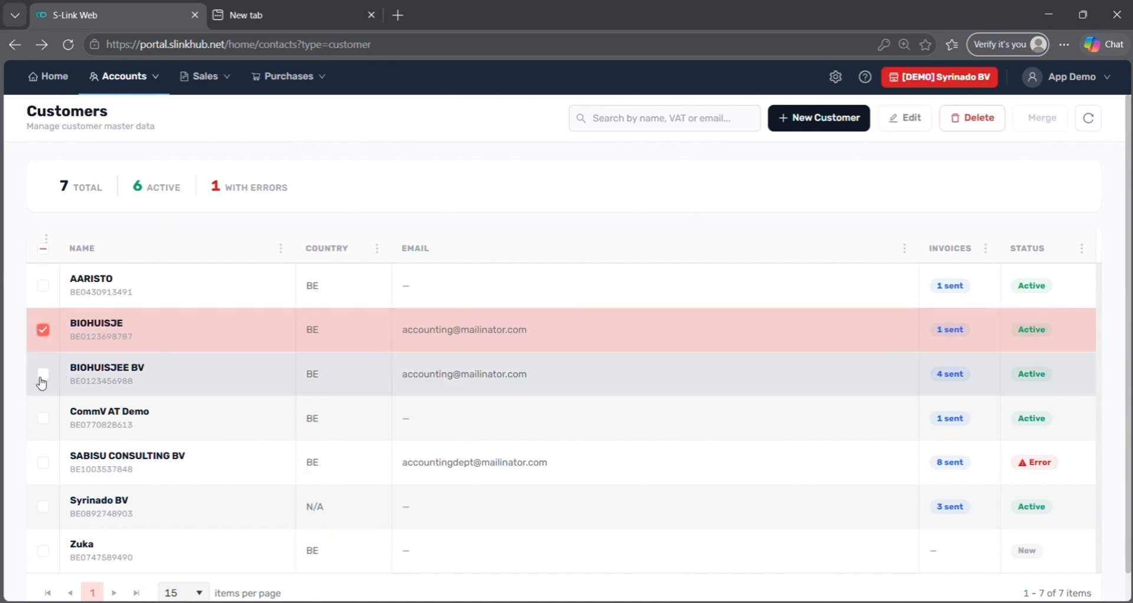
left_click(41, 379)
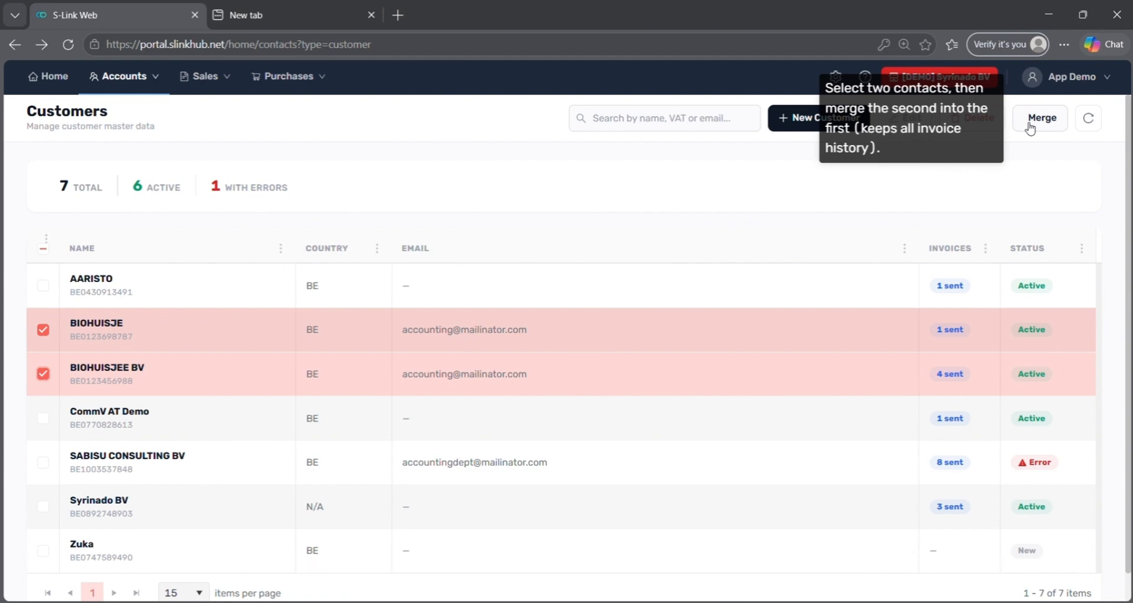
left_click(1030, 125)
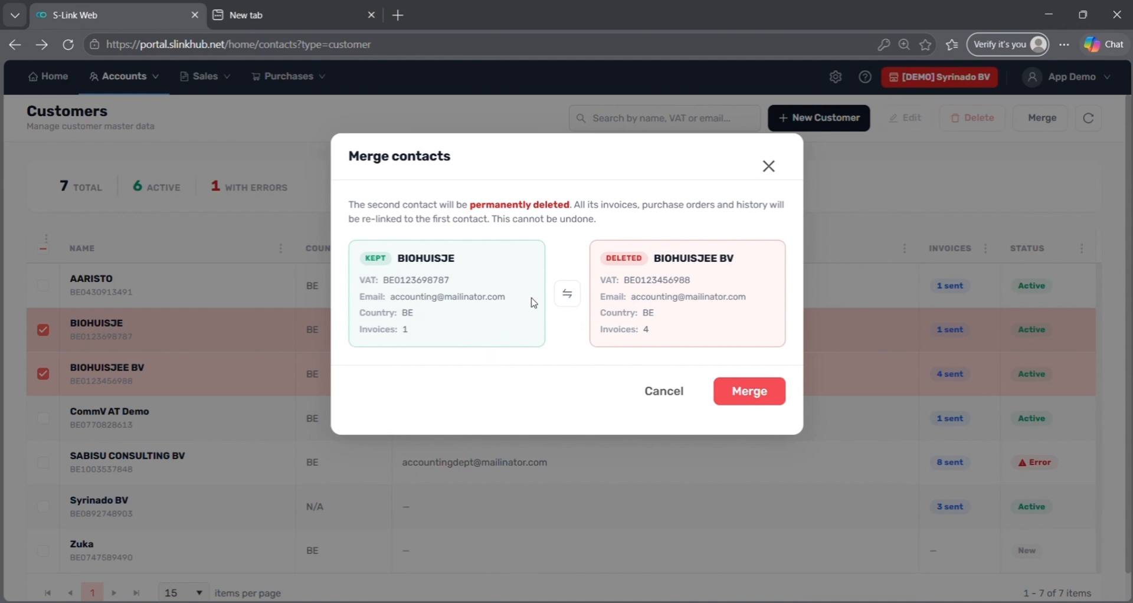
left_click(567, 296)
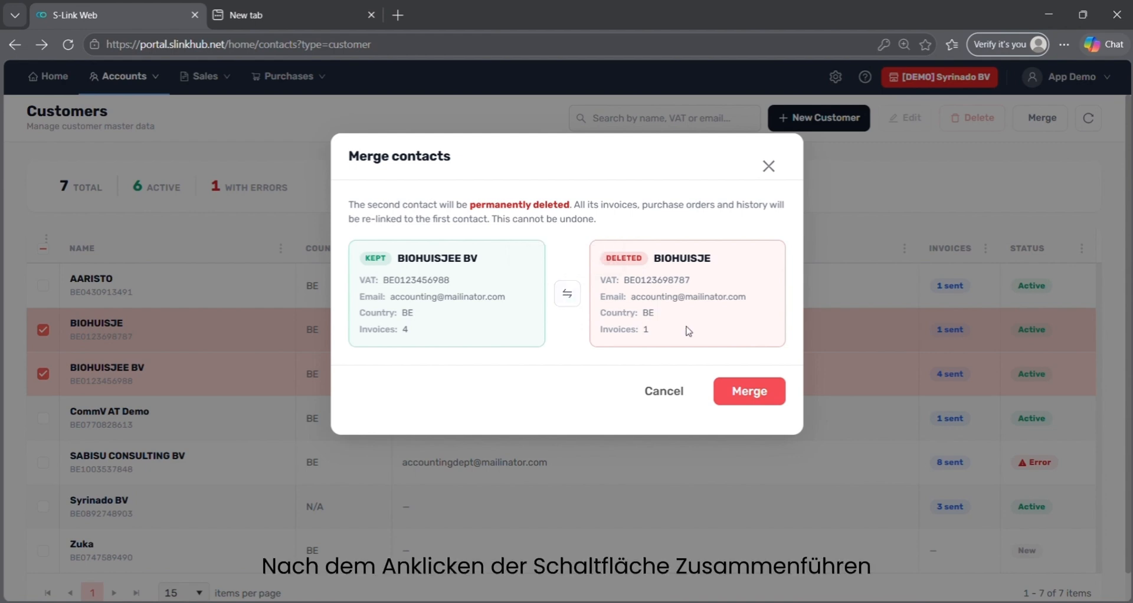
left_click(778, 397)
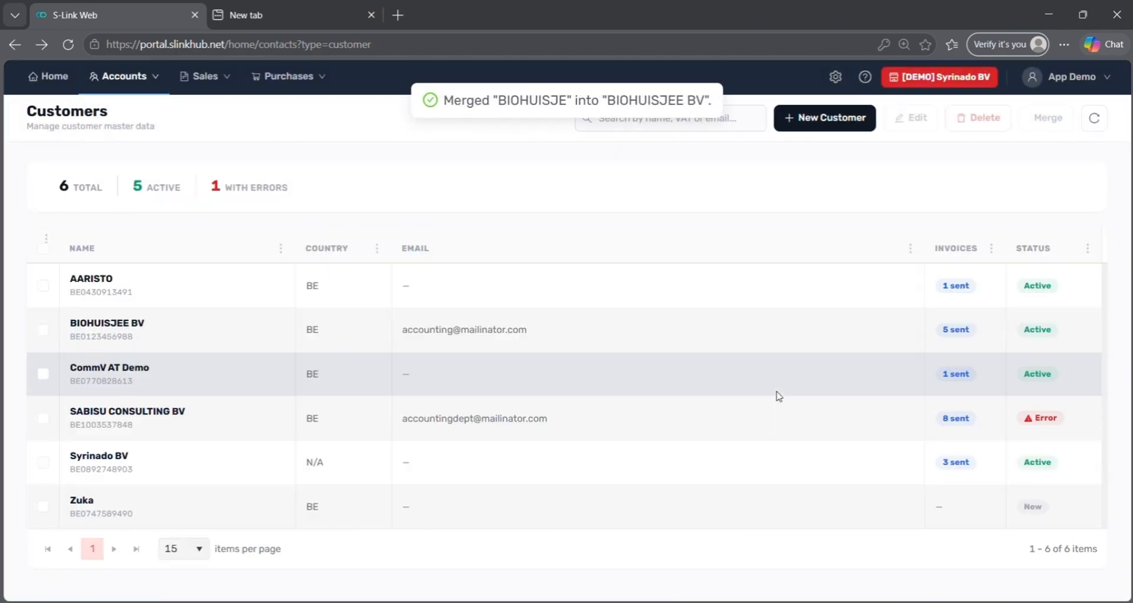
Go to Sales > Invoicing with the period left at Last 6 Months.
left_click(216, 86)
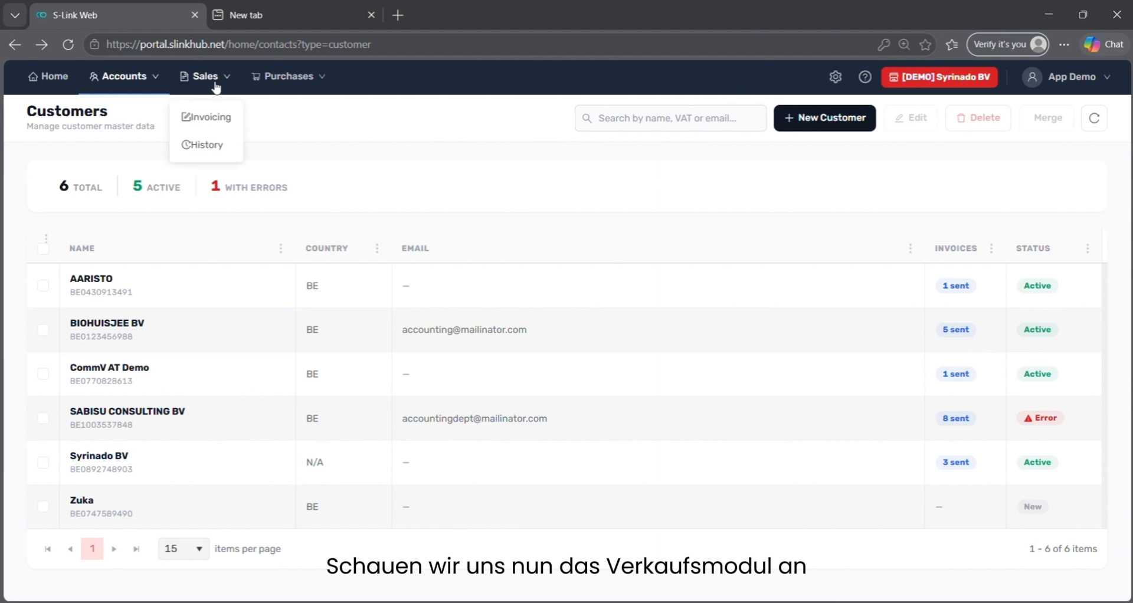
left_click(215, 128)
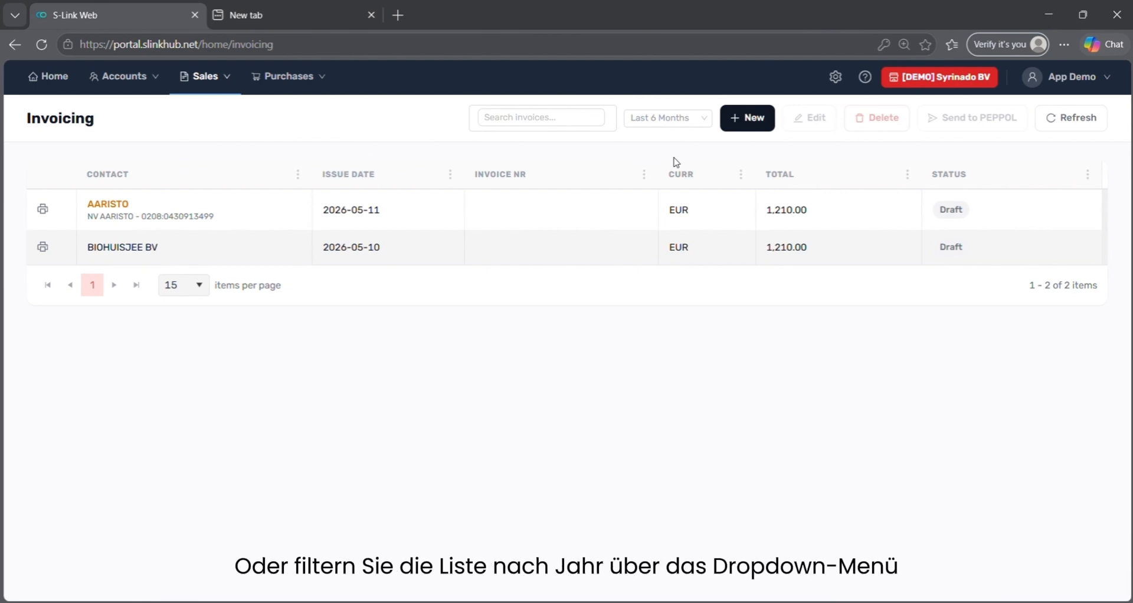
left_click(677, 121)
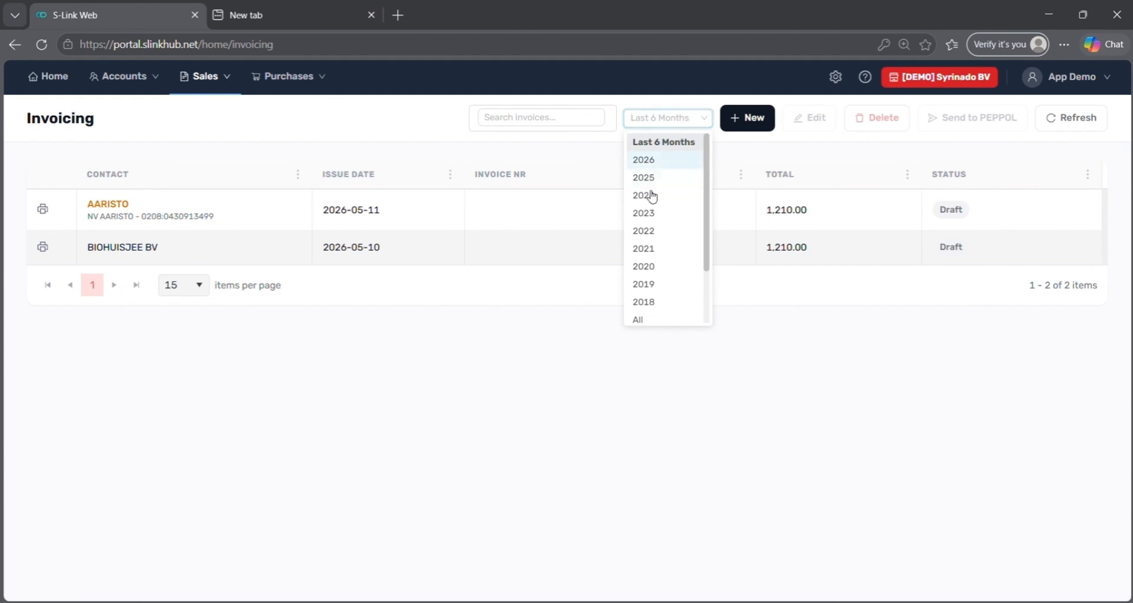
left_click(425, 147)
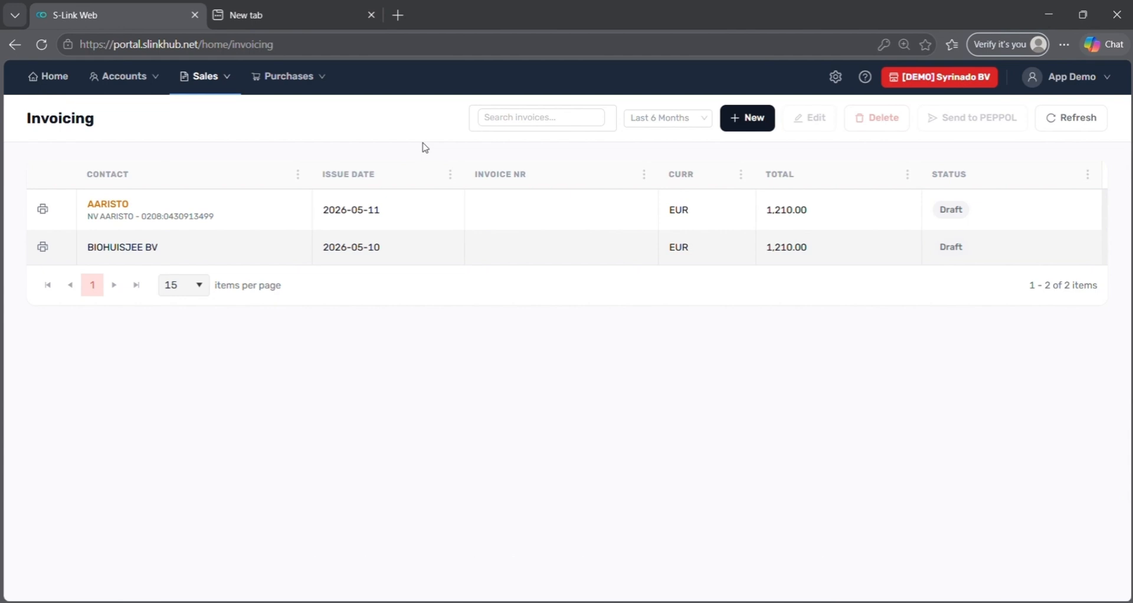
Generate a new invoice with AI from 'Sabisu customer, 5 hours consultancy, 10 EUR rate 21% VAT'.
left_click(754, 117)
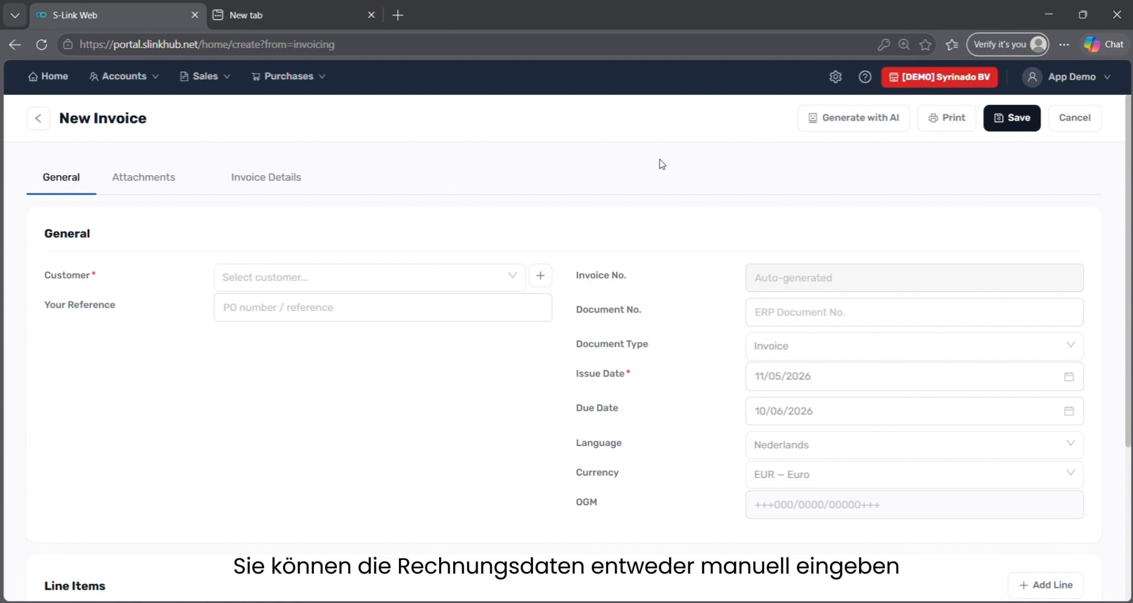
left_click(876, 121)
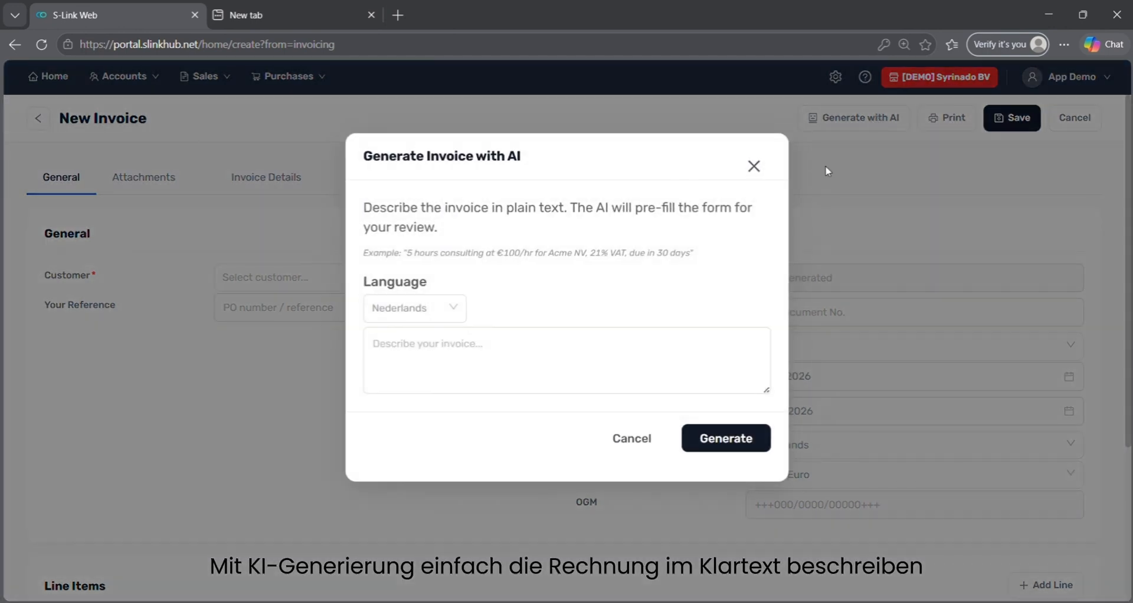
left_click(653, 371)
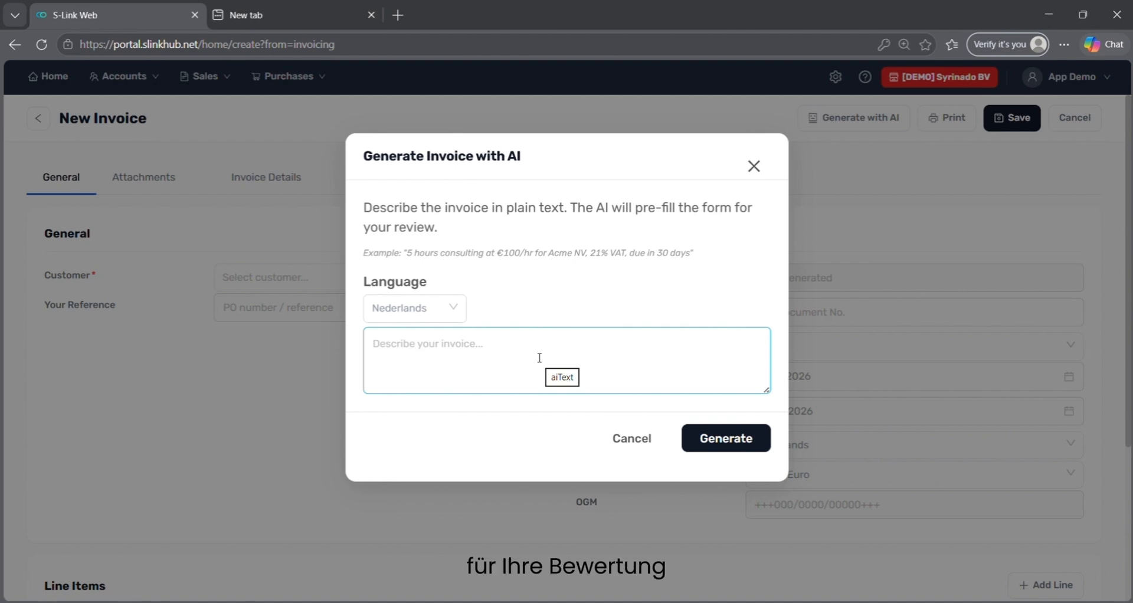
type("sALES")
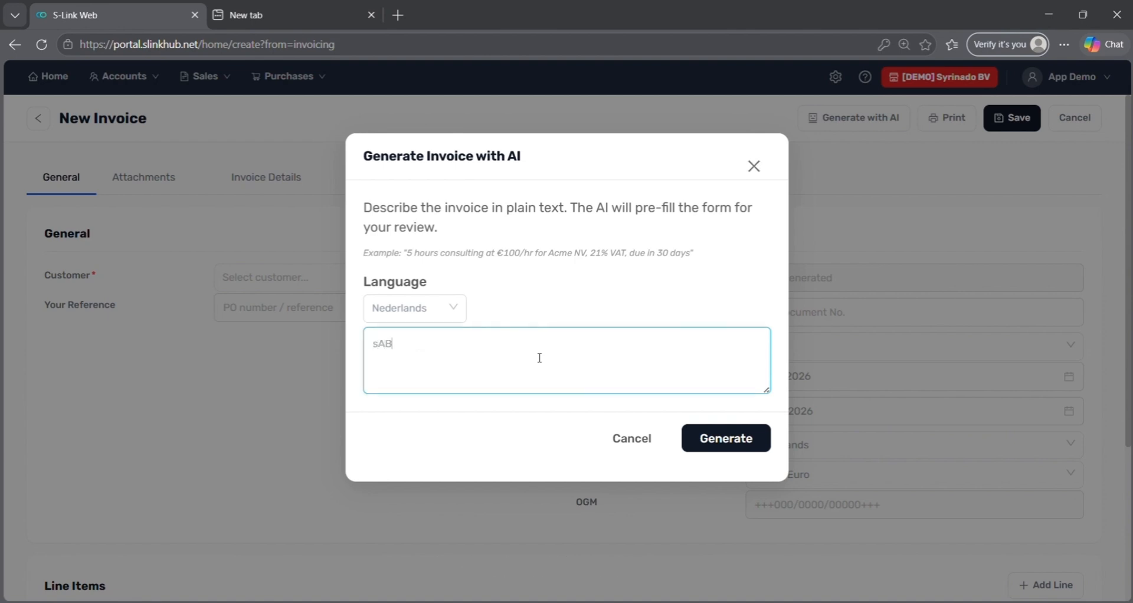
key("BackSpace")
key("BackSpace")
key("BackSpace")
key("ctrl+a")
type("Sabisu customer, 5 hou")
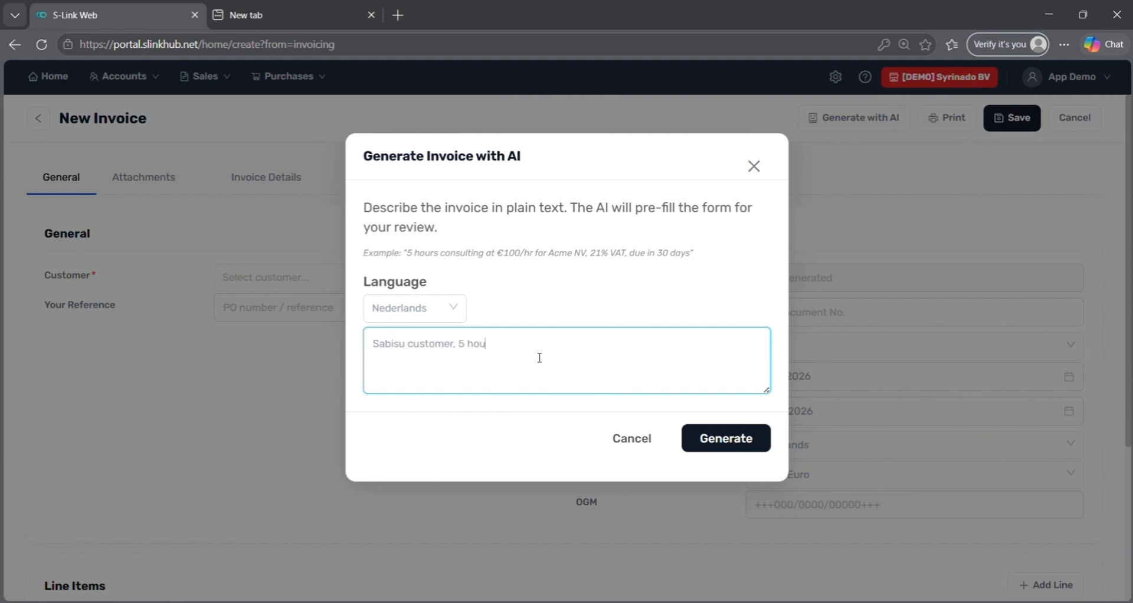
type("rs consultancy, 10 EUR rate 21% VA")
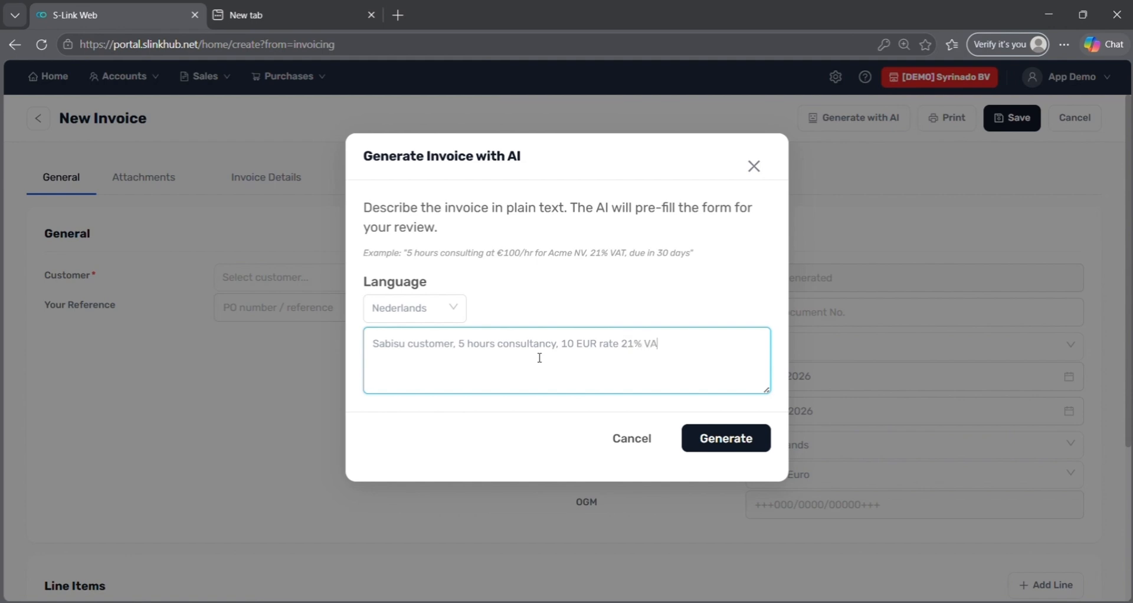
type("T")
left_click(731, 436)
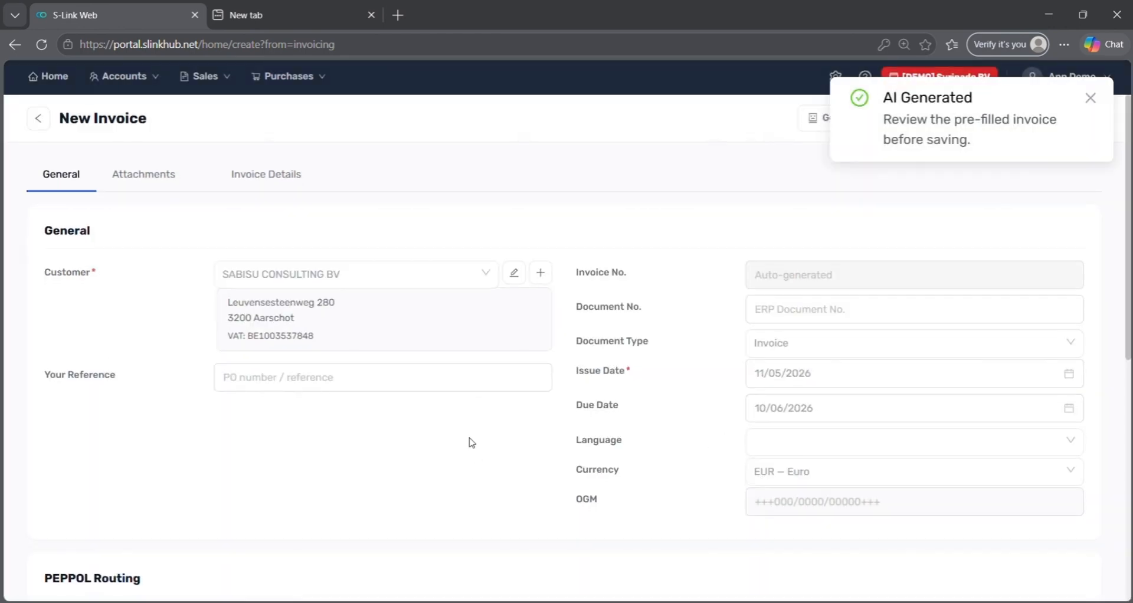
scroll(472, 442, "down", 5)
scroll(471, 444, "down", 3)
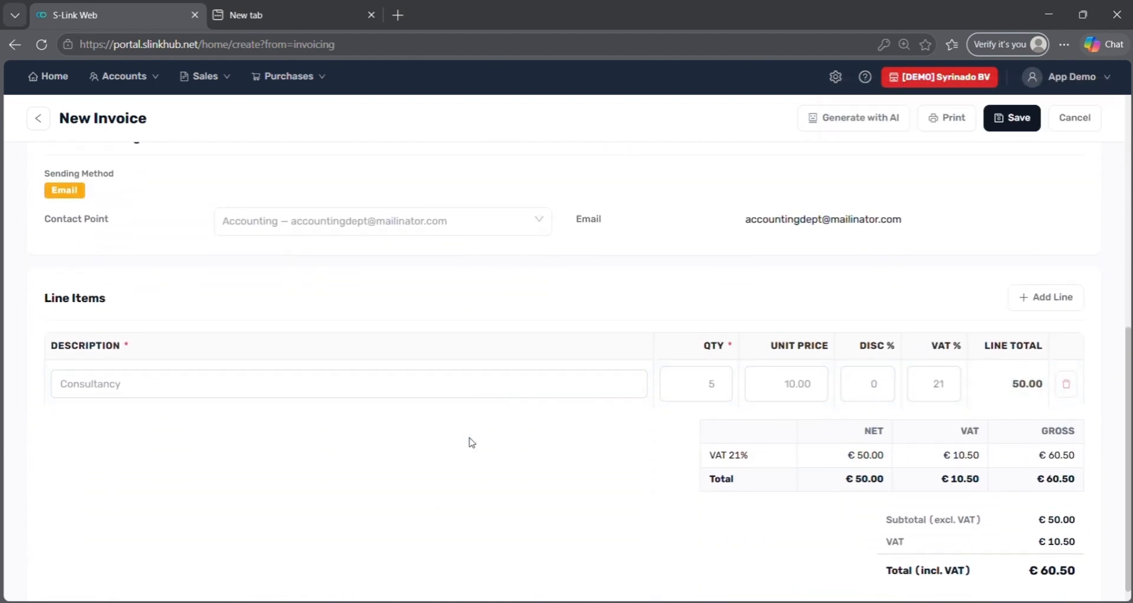
scroll(471, 441, "up", 4)
left_click(404, 454)
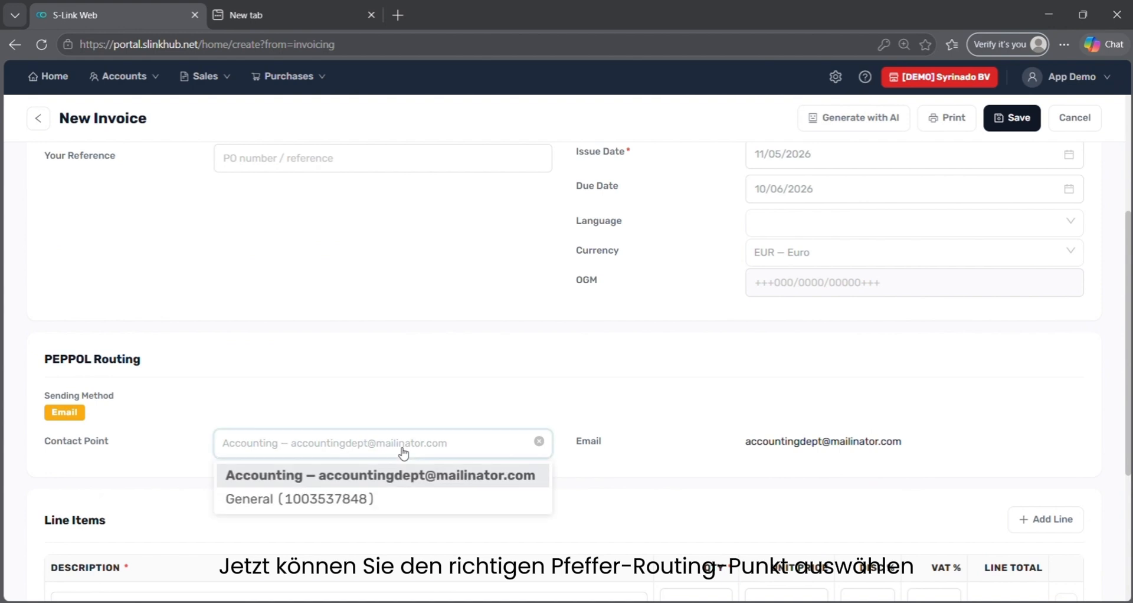
left_click(385, 500)
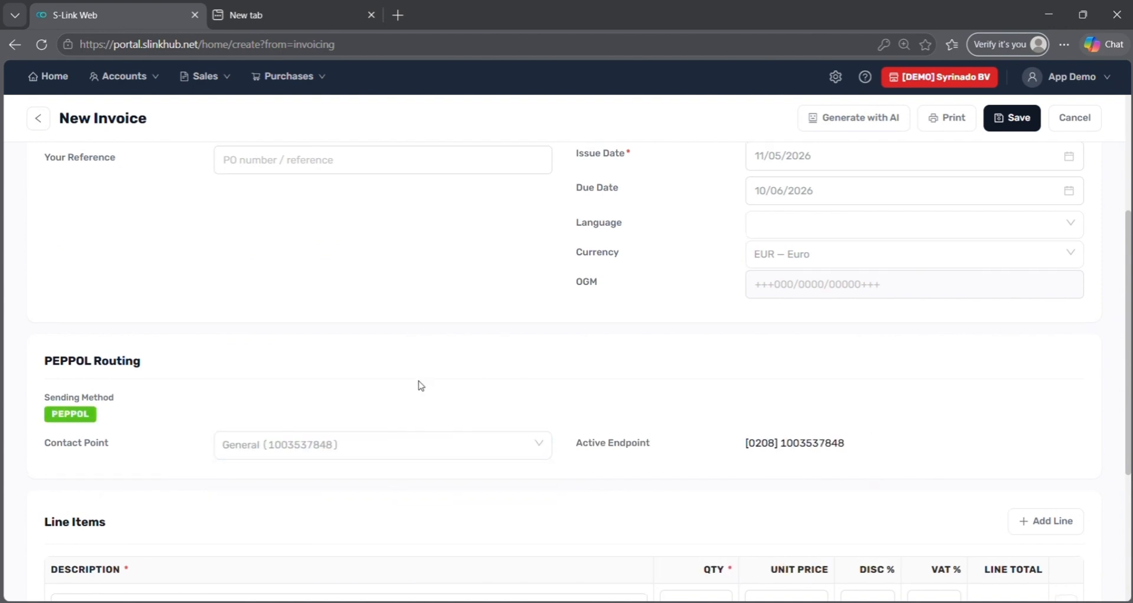
scroll(420, 385, "up", 4)
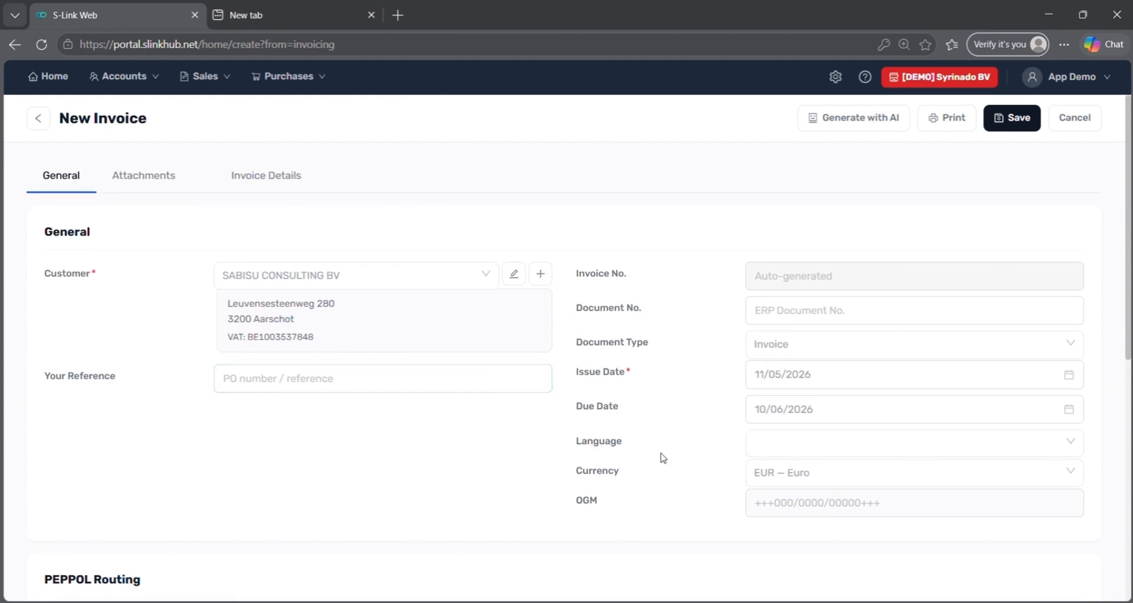
scroll(663, 458, "down", 1)
scroll(664, 458, "up", 1)
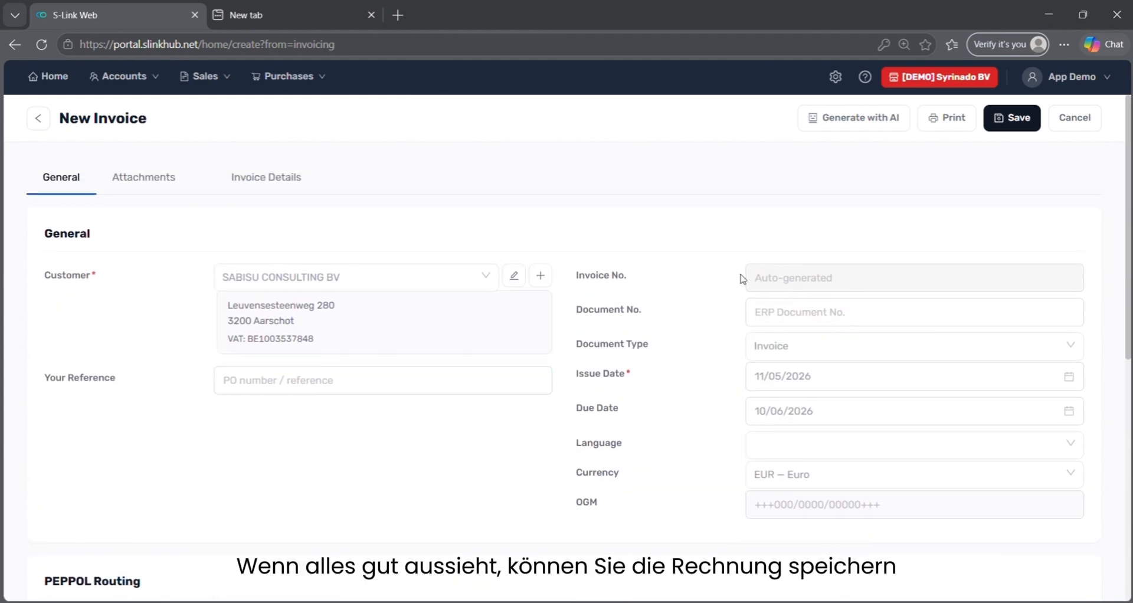
left_click(1017, 119)
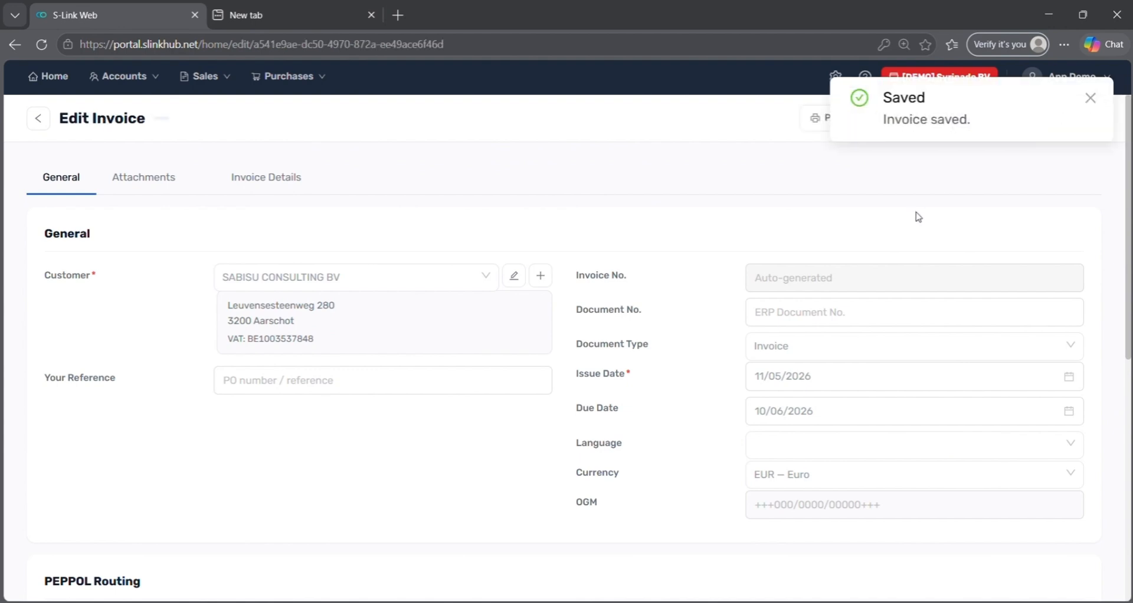
left_click(1089, 98)
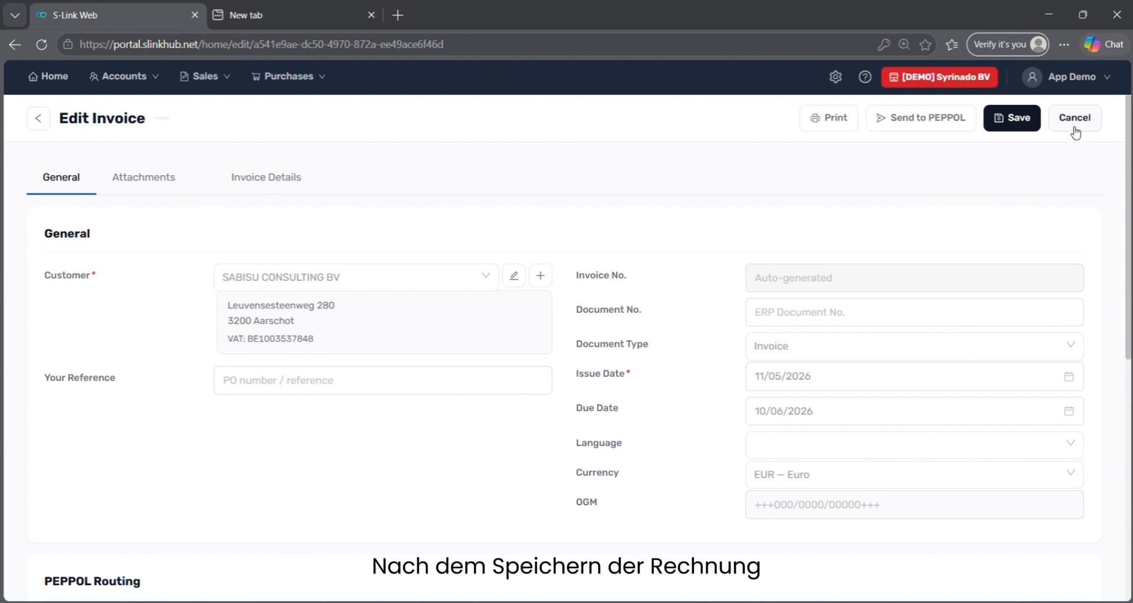
Return to Invoicing and open the SABISU CONSULTING BV draft invoice.
left_click(1075, 131)
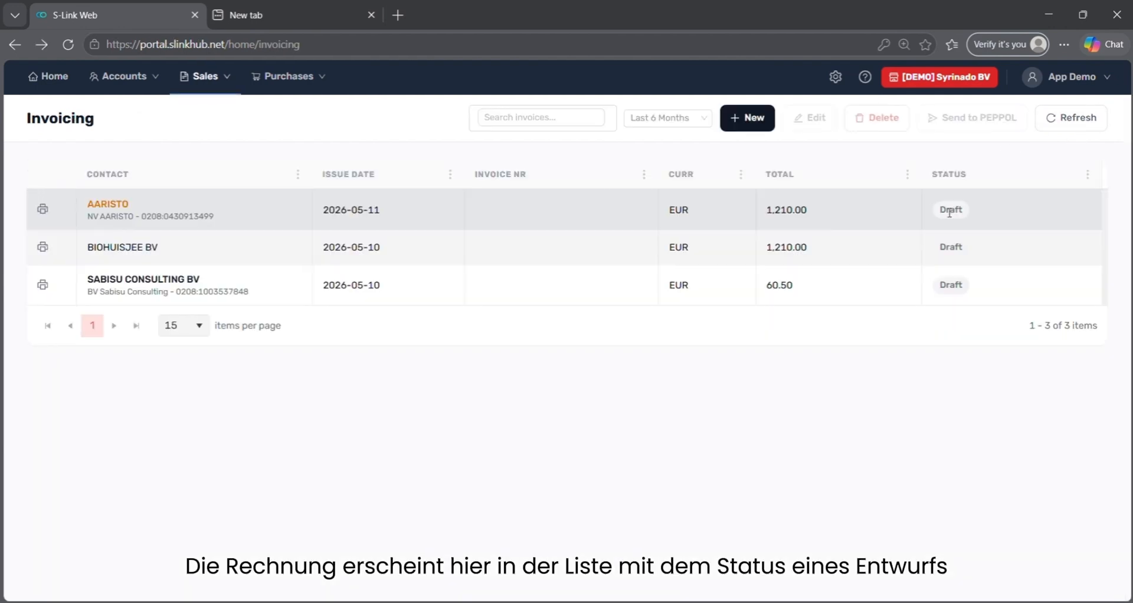
left_click(568, 281)
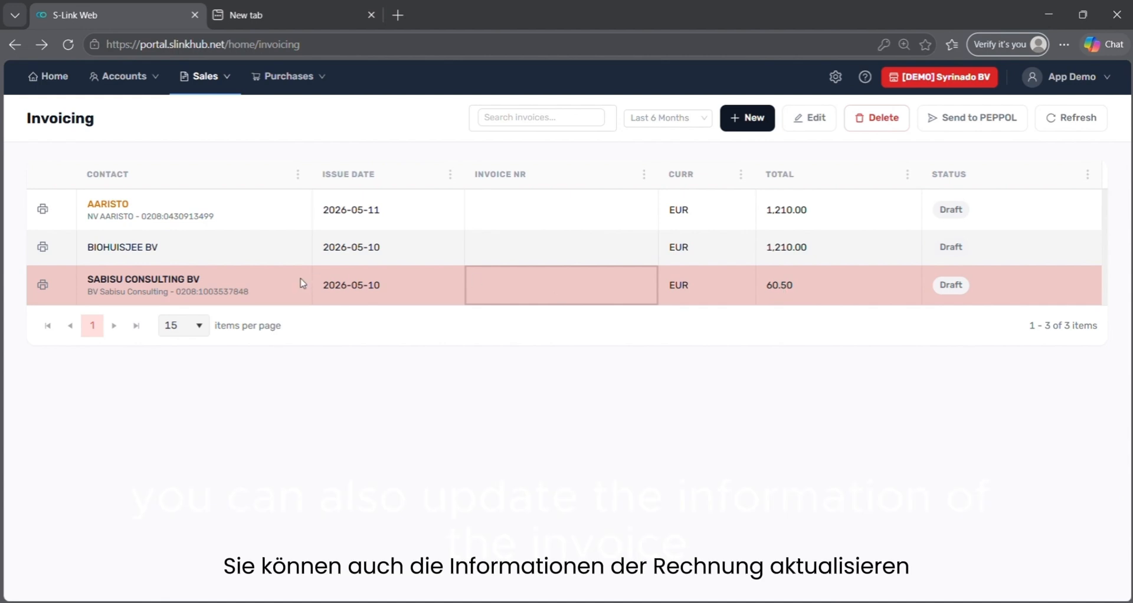
left_click(269, 283)
double_click(270, 283)
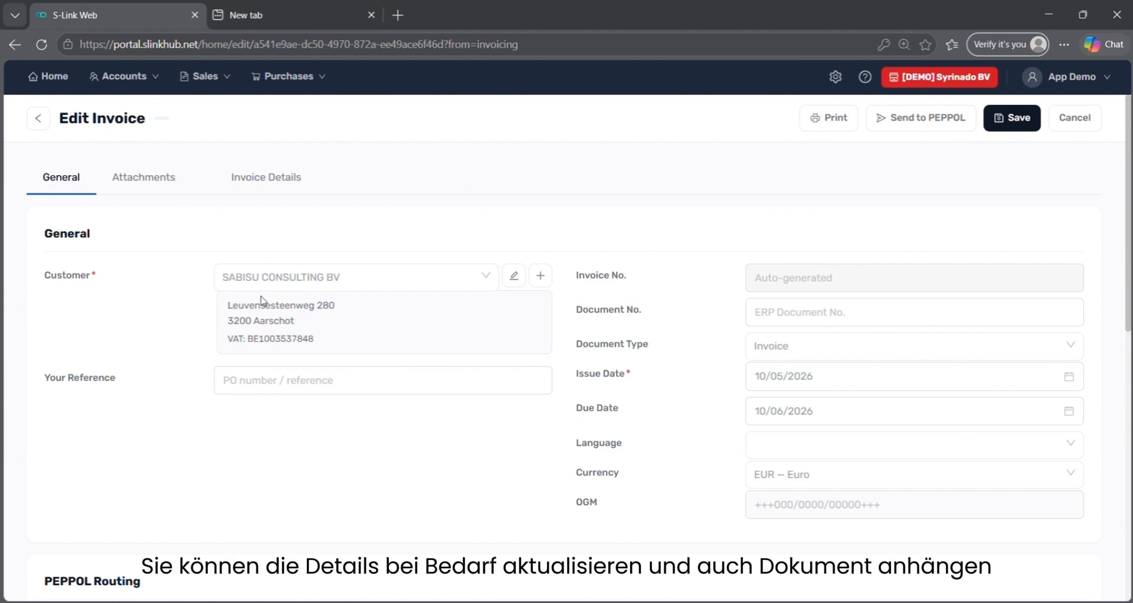
Upload Sales 3.pdf as an attachment on the invoice's Attachments tab.
left_click(163, 173)
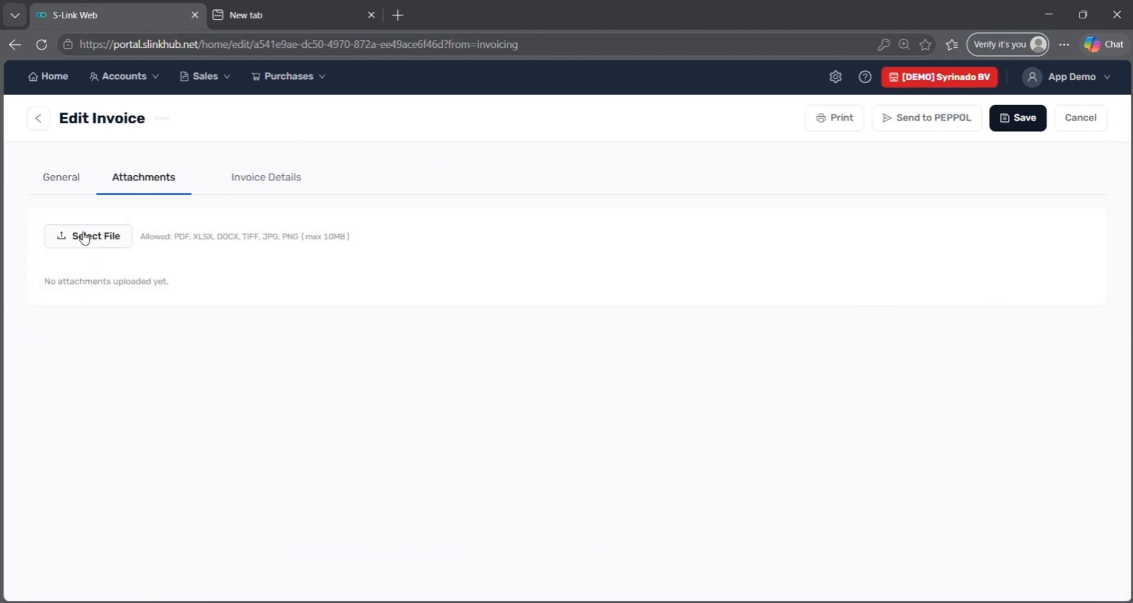
left_click(85, 239)
left_click(177, 163)
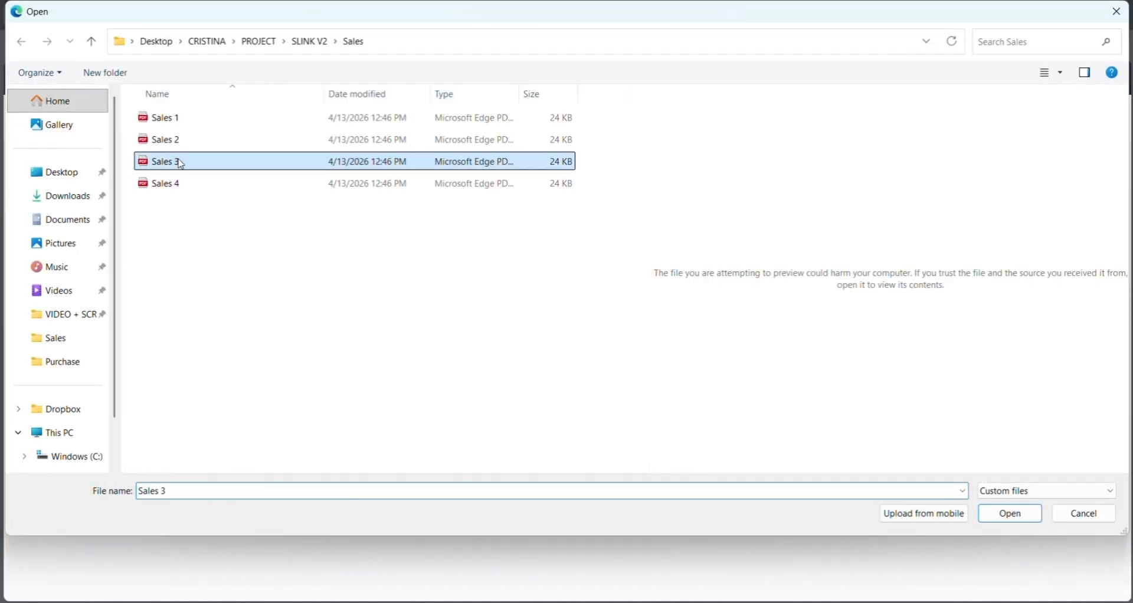
left_click(1012, 515)
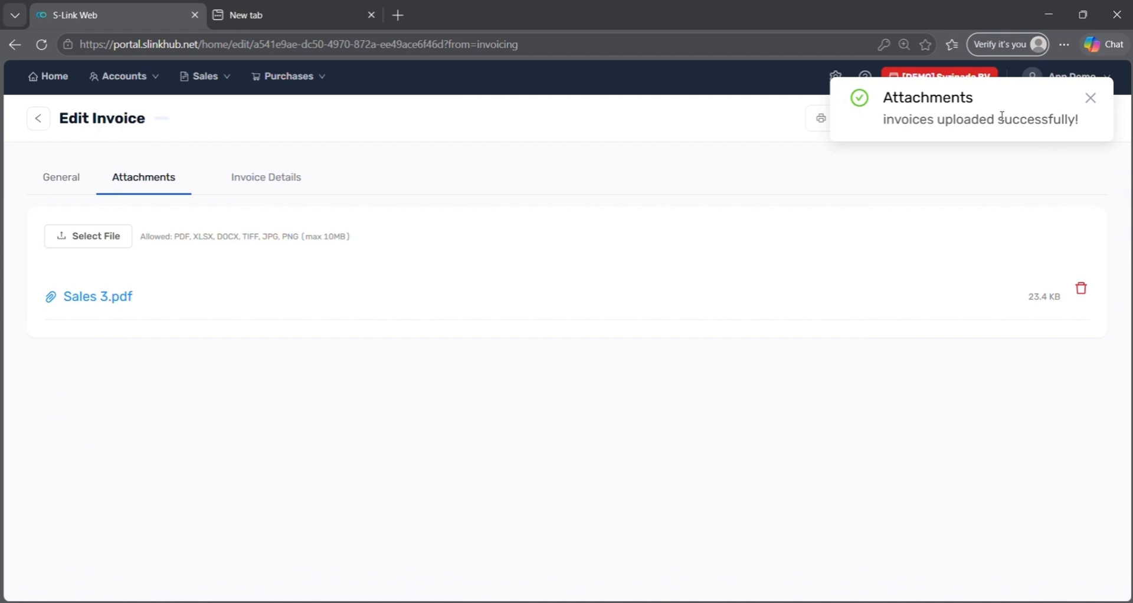
left_click(1090, 99)
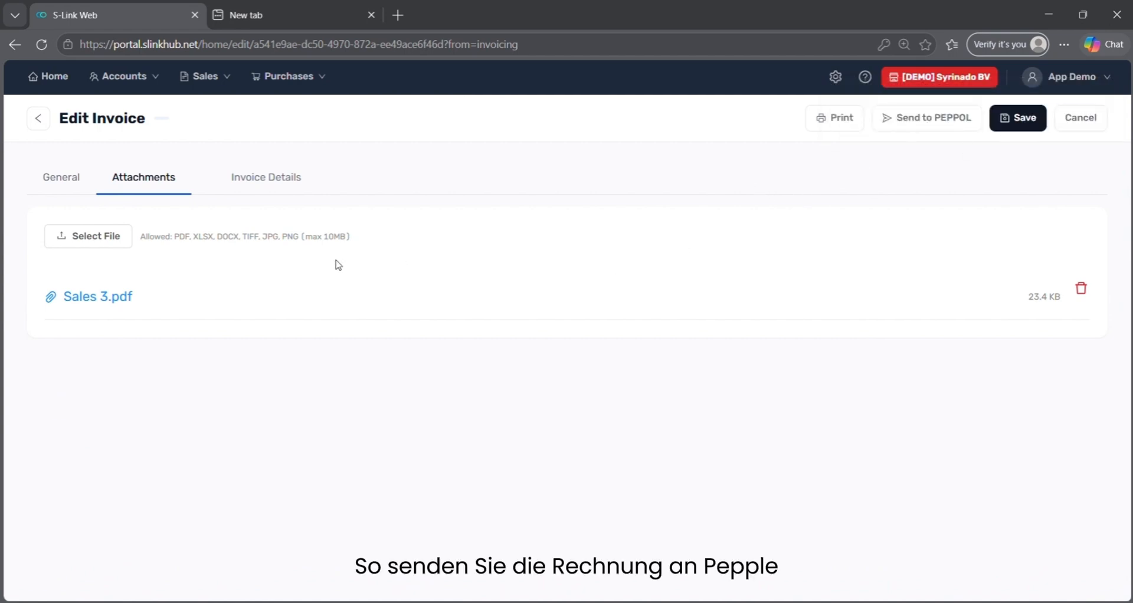
Send the SABISU CONSULTING BV invoice to PEPPOL and confirm the send.
left_click(943, 121)
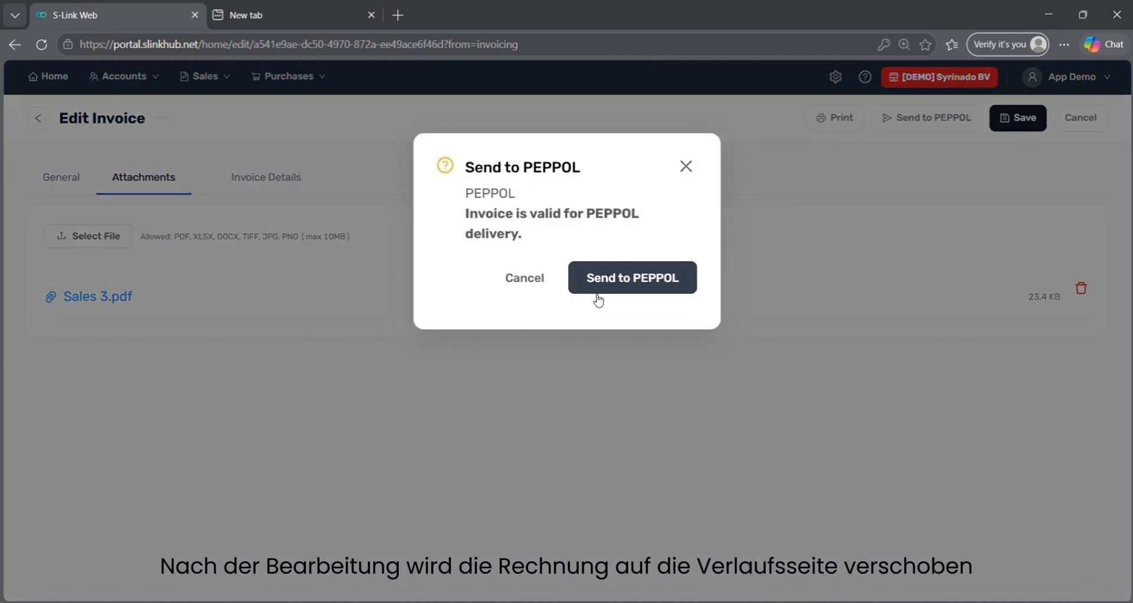
left_click(597, 293)
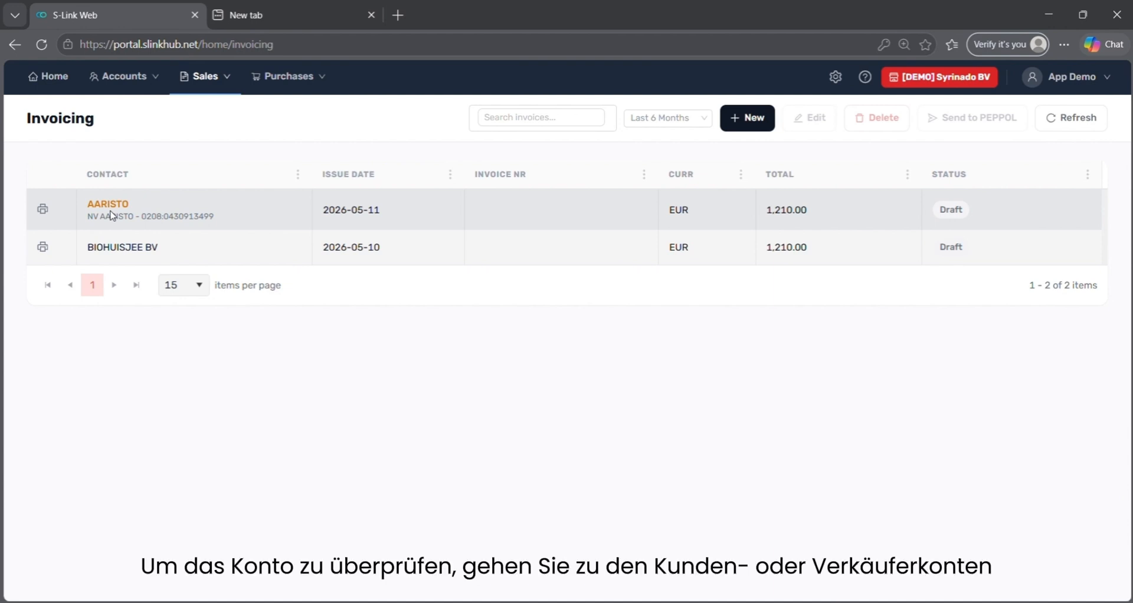
Open customer AARISTO's record for editing from the Customers list.
mouse_move(150, 93)
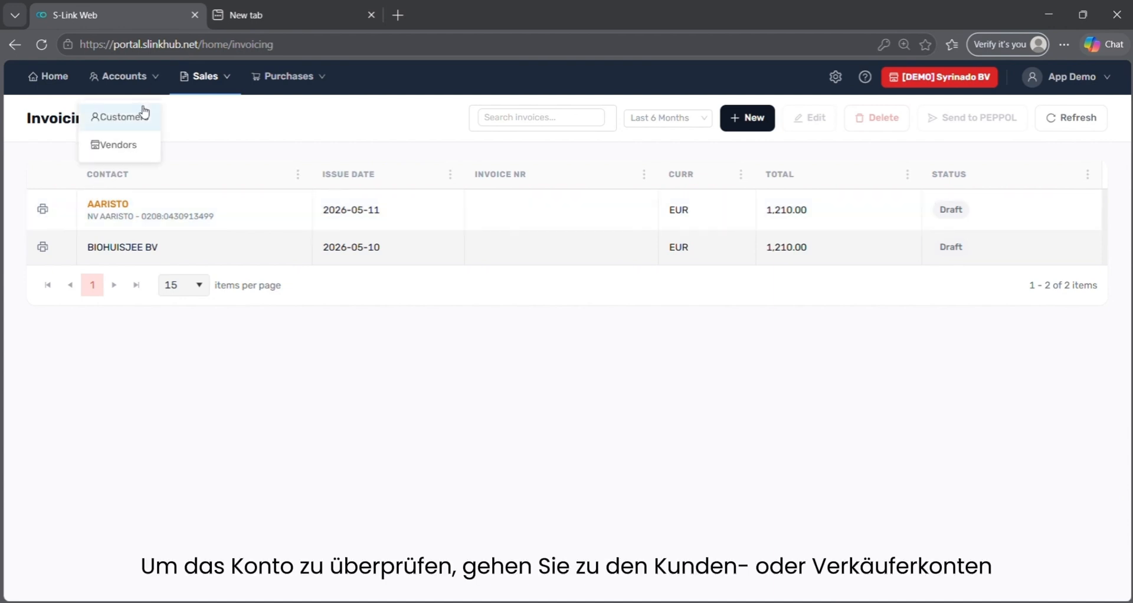
left_click(140, 115)
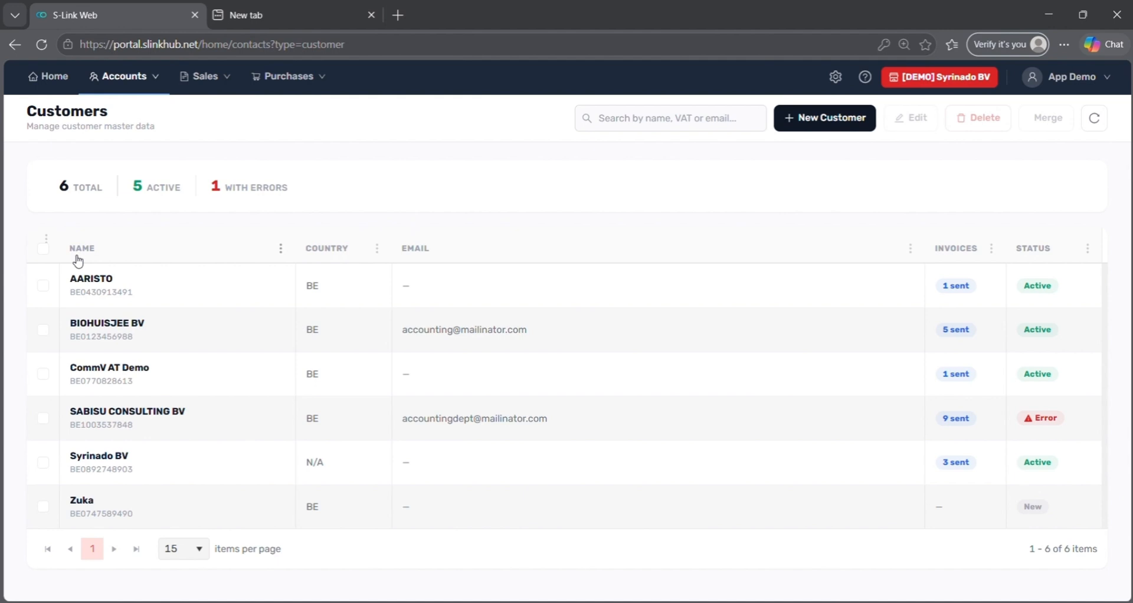
left_click(43, 287)
left_click(922, 127)
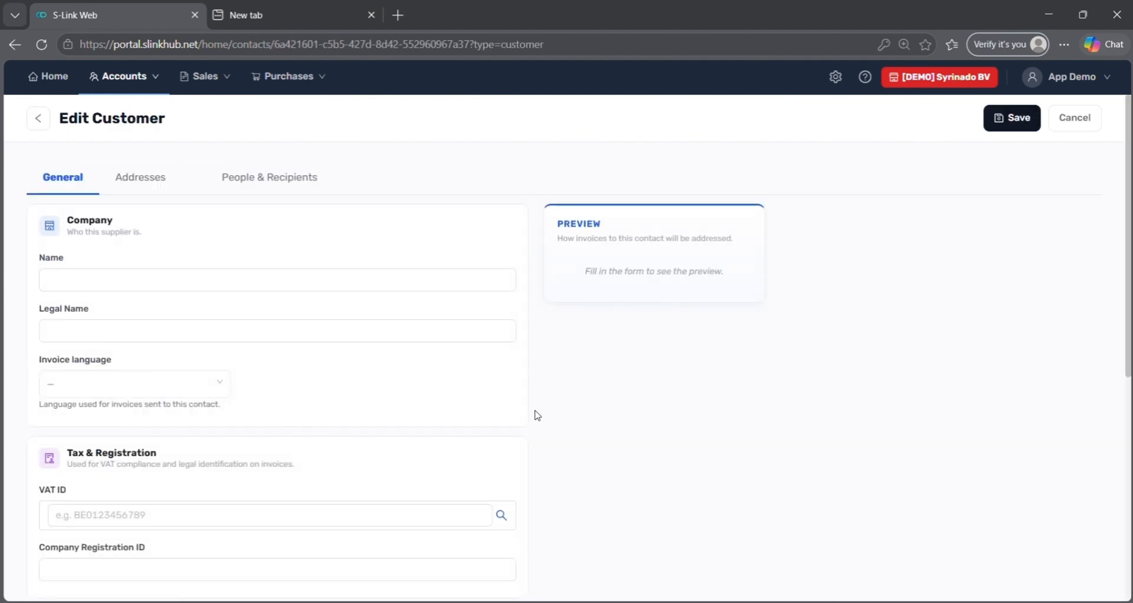
Tick Verified under Advanced / Technical settings and save AARISTO's record.
scroll(537, 443, "down", 6)
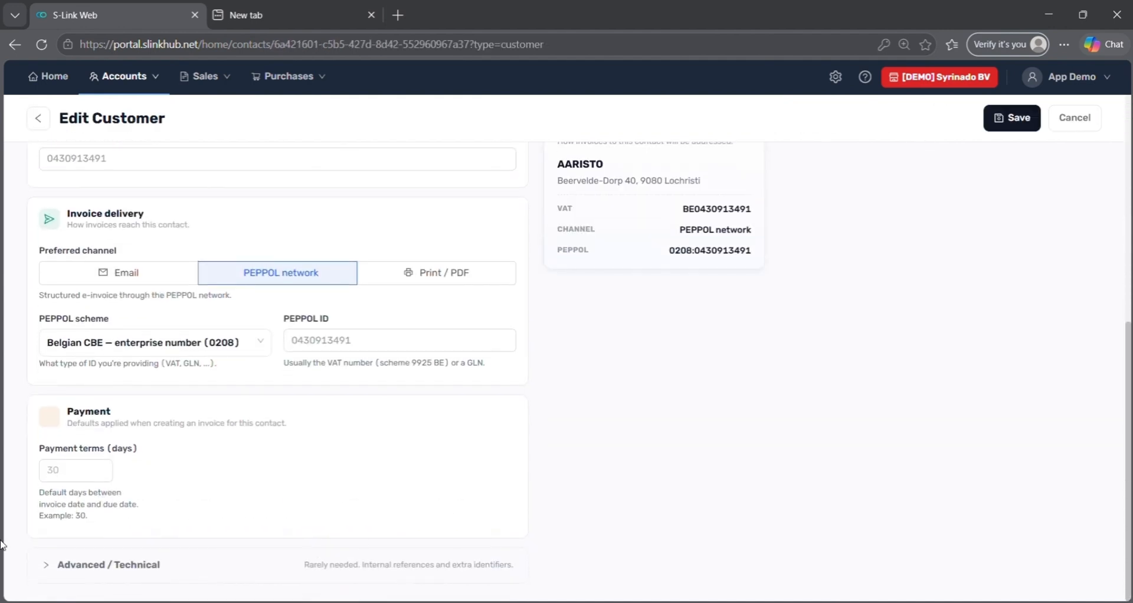
left_click(46, 565)
scroll(167, 504, "down", 3)
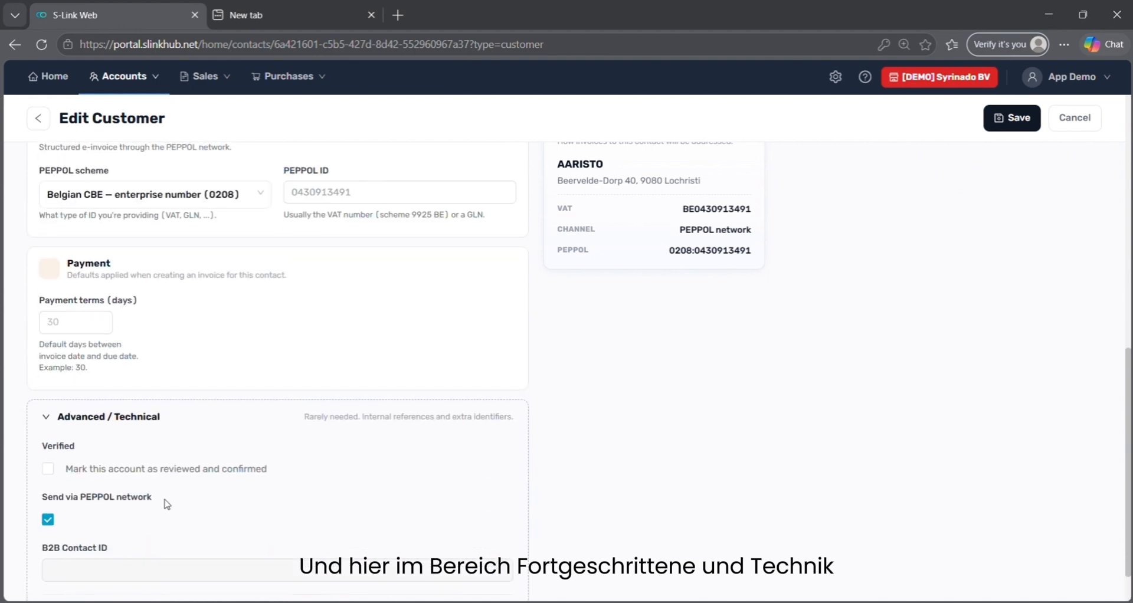
left_click(47, 470)
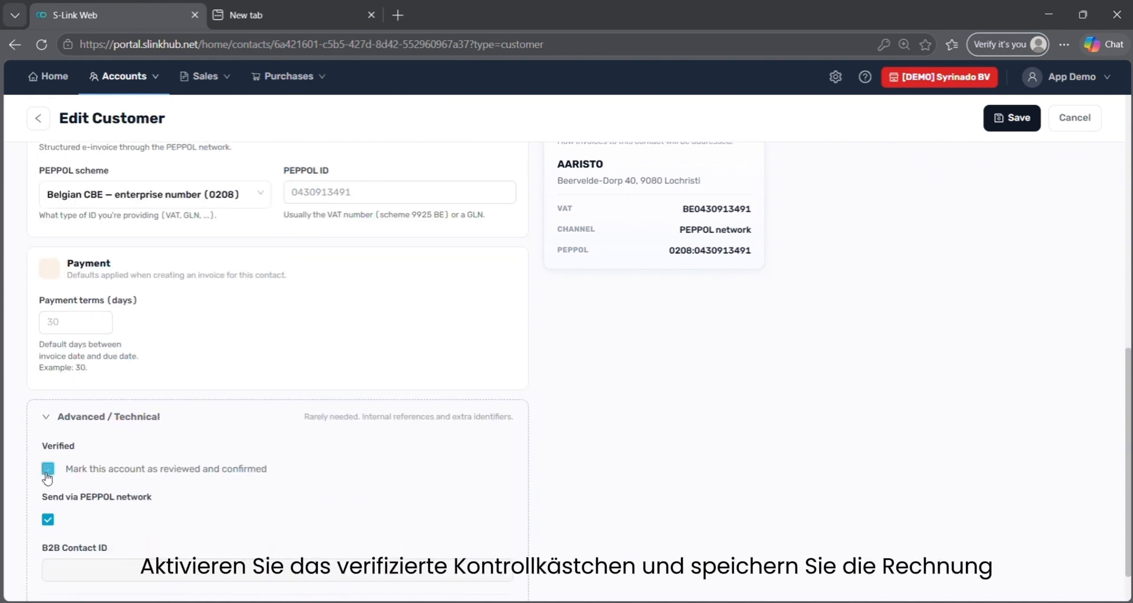
left_click(1010, 126)
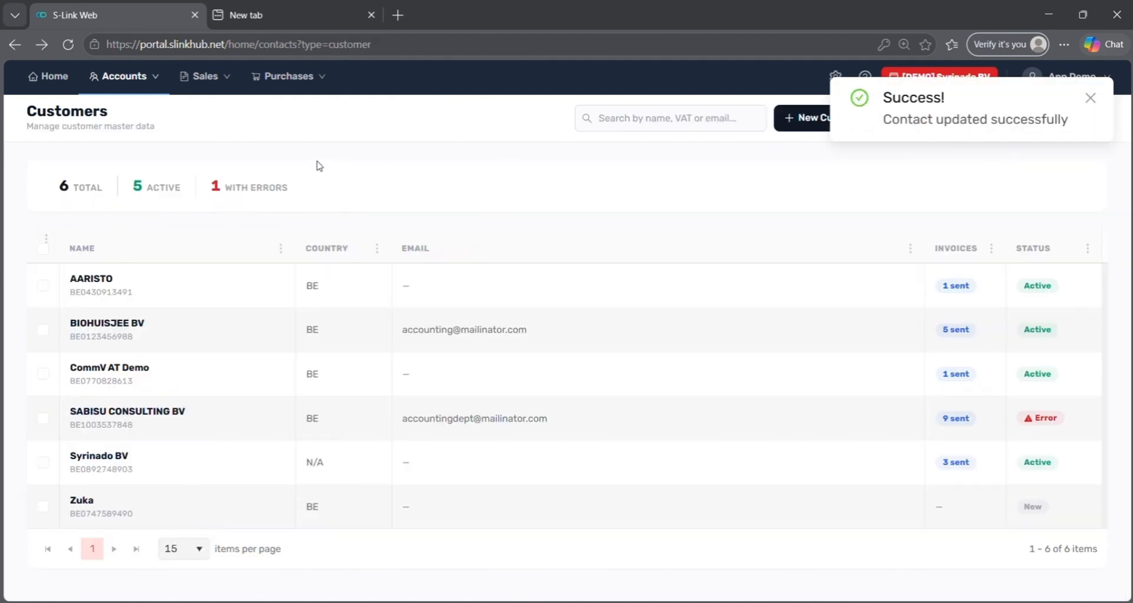
mouse_move(198, 93)
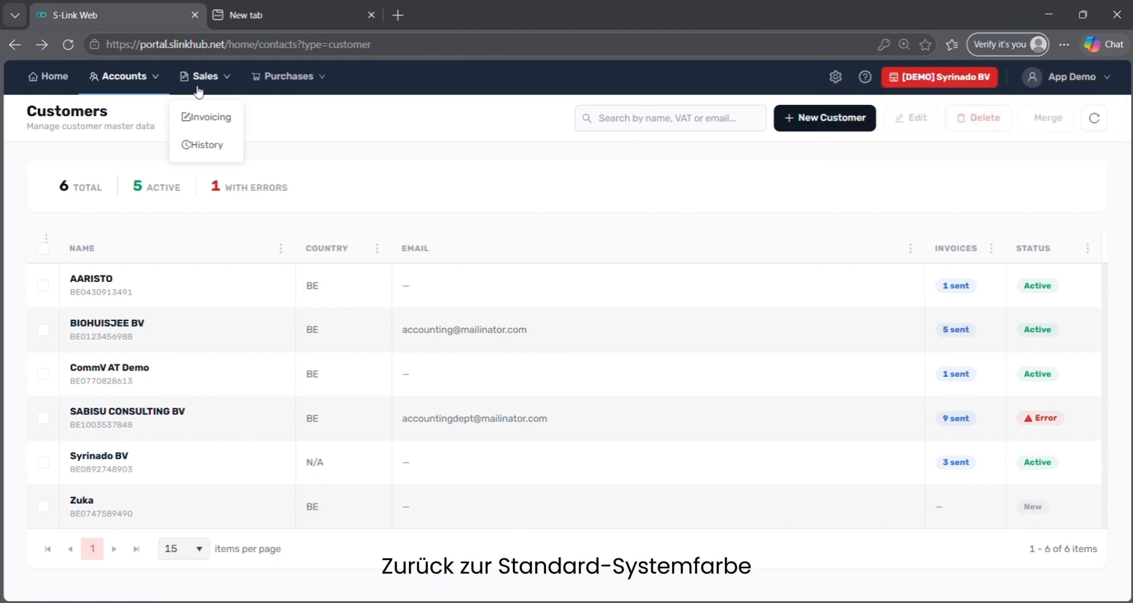
Open Sales History, view invoice 2026-012's delivery audit log, and return to the list.
left_click(201, 118)
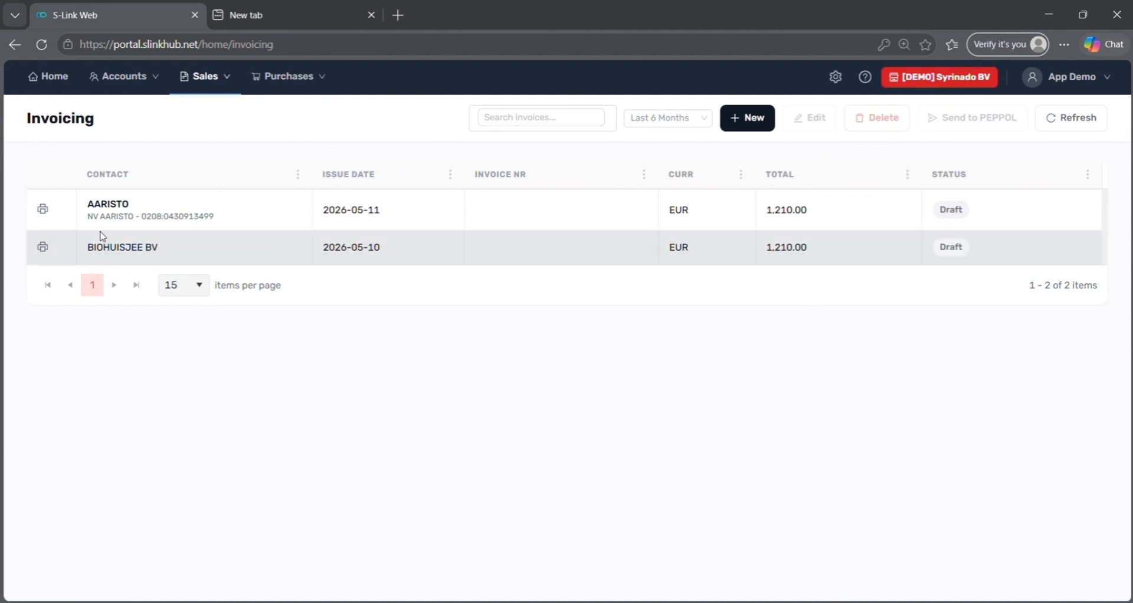
left_click(216, 76)
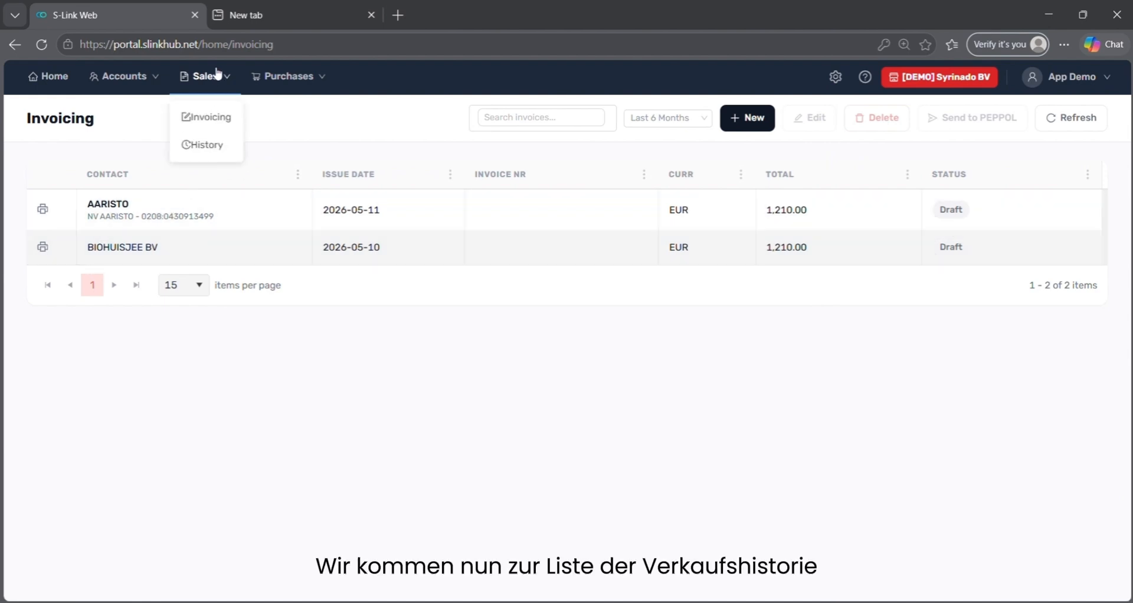
left_click(216, 145)
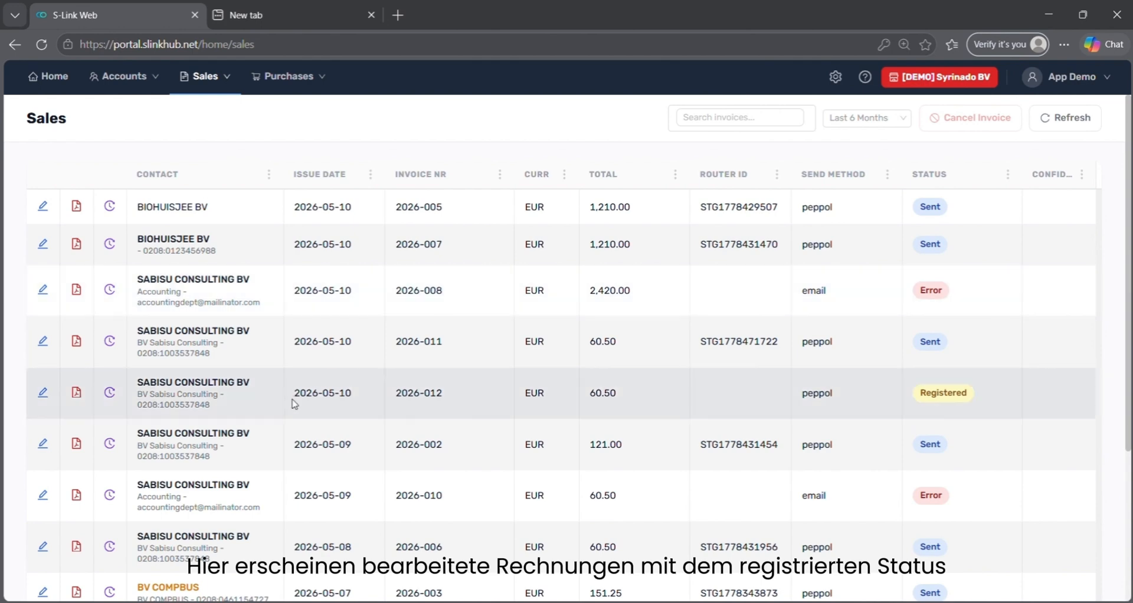
left_click(294, 404)
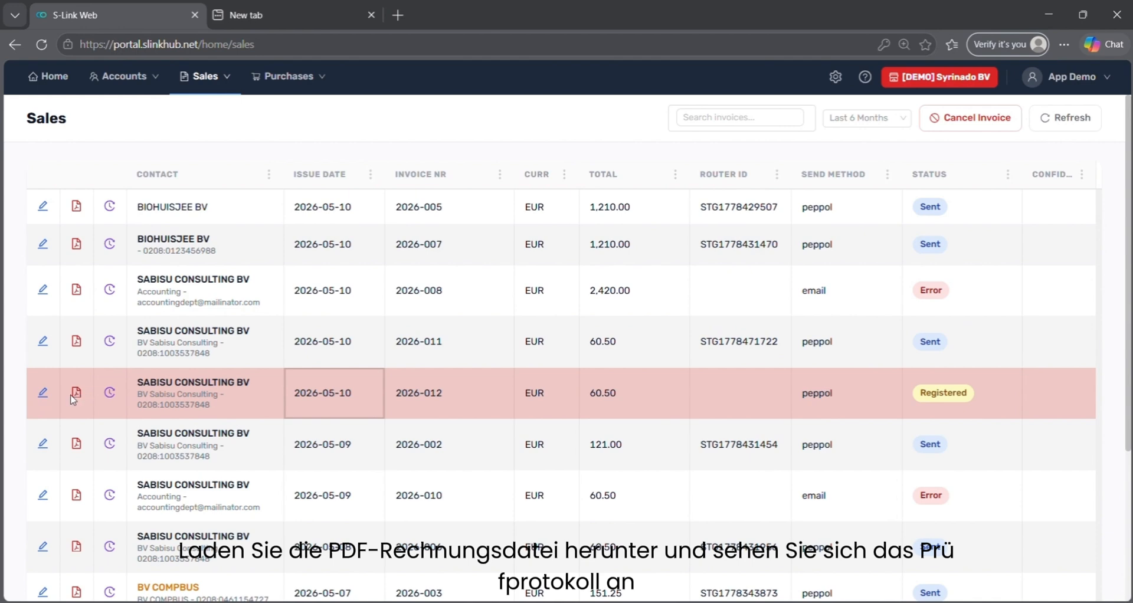
left_click(109, 394)
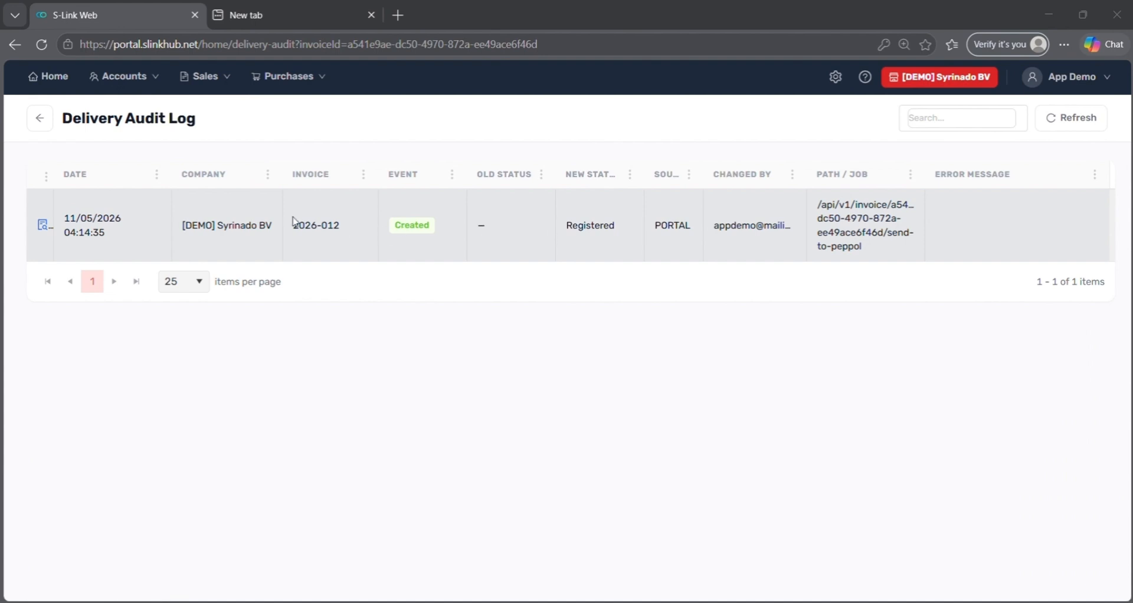
left_click(39, 119)
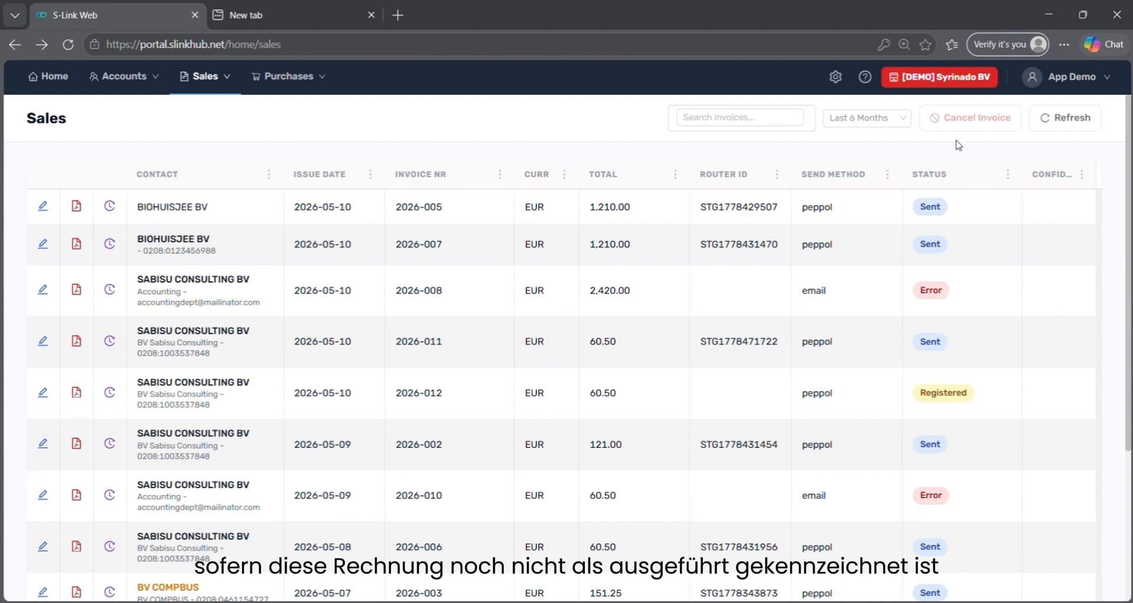
Open SABISU CONSULTING BV invoice 2026-012, scroll through its Invoice Details, and go back.
left_click(625, 393)
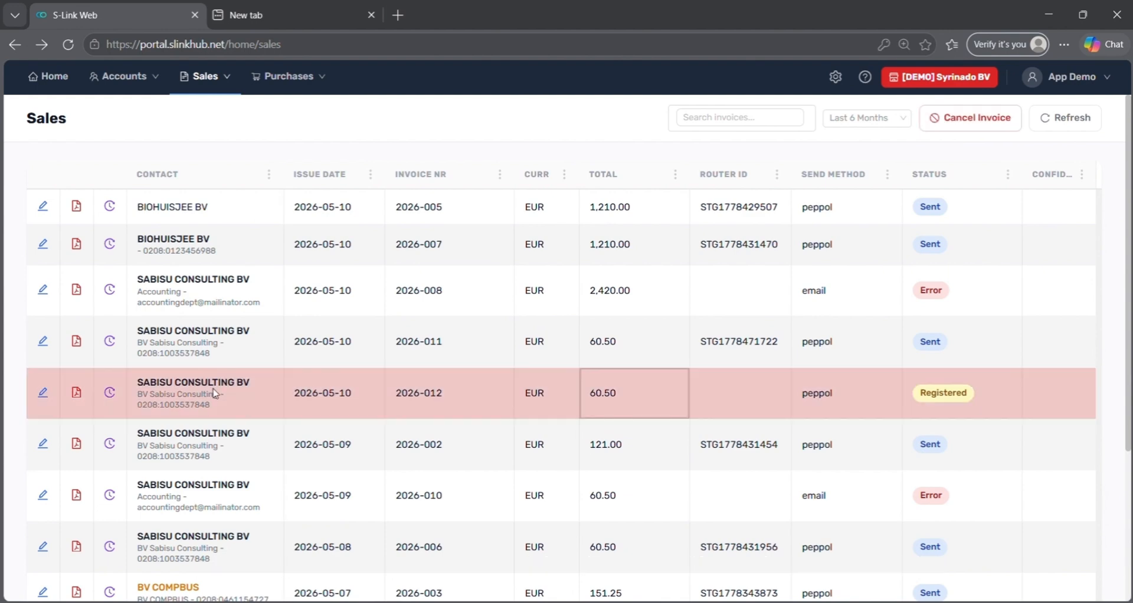
left_click(46, 403)
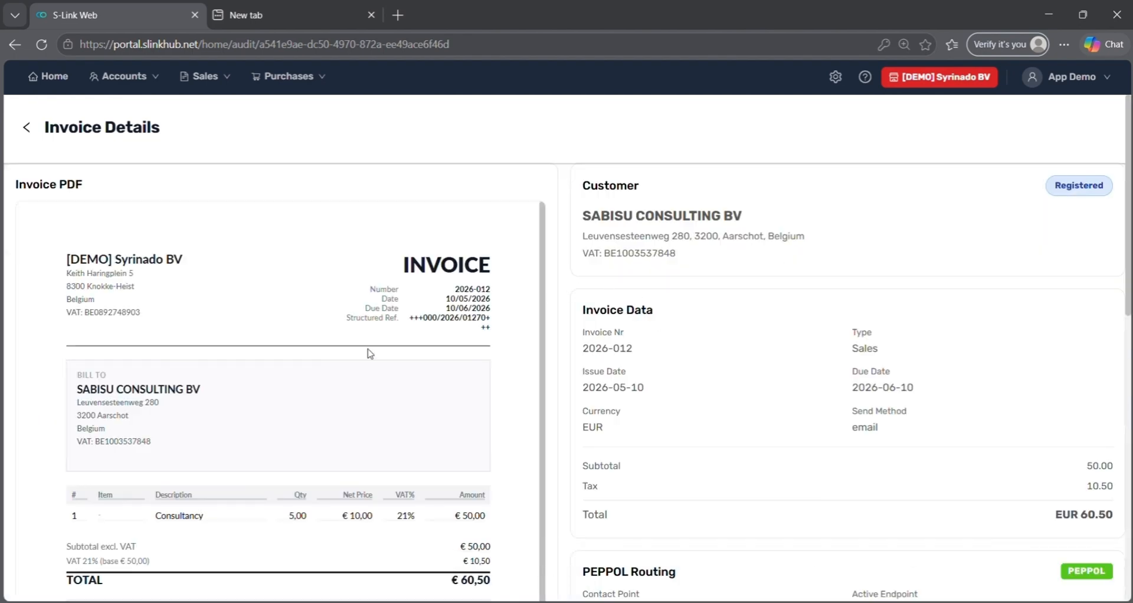
scroll(358, 457, "down", 3)
scroll(865, 444, "down", 3)
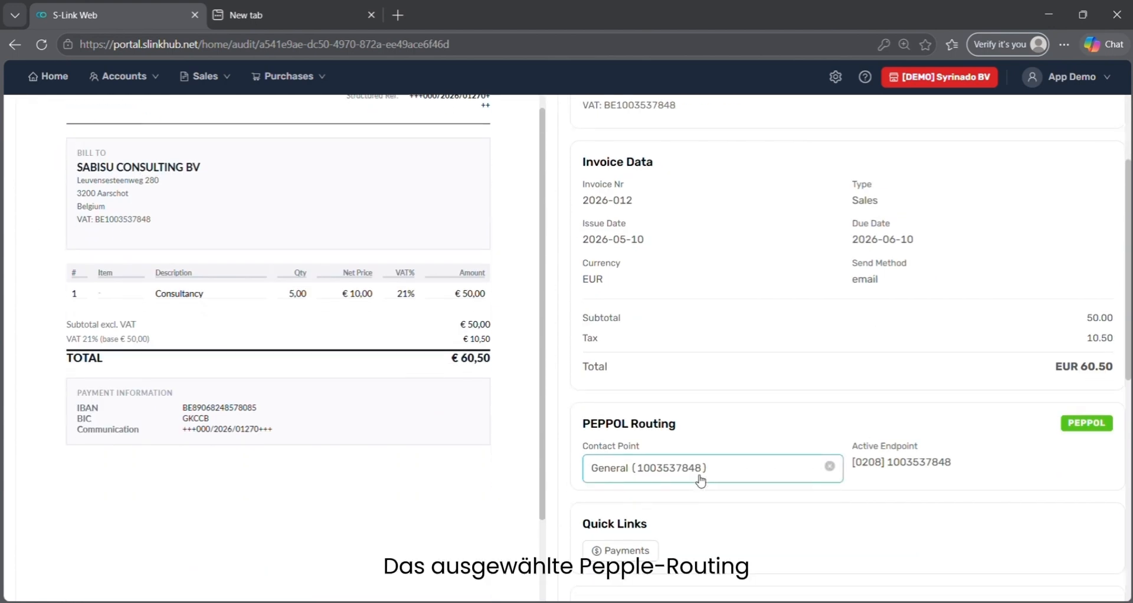
scroll(700, 480, "down", 3)
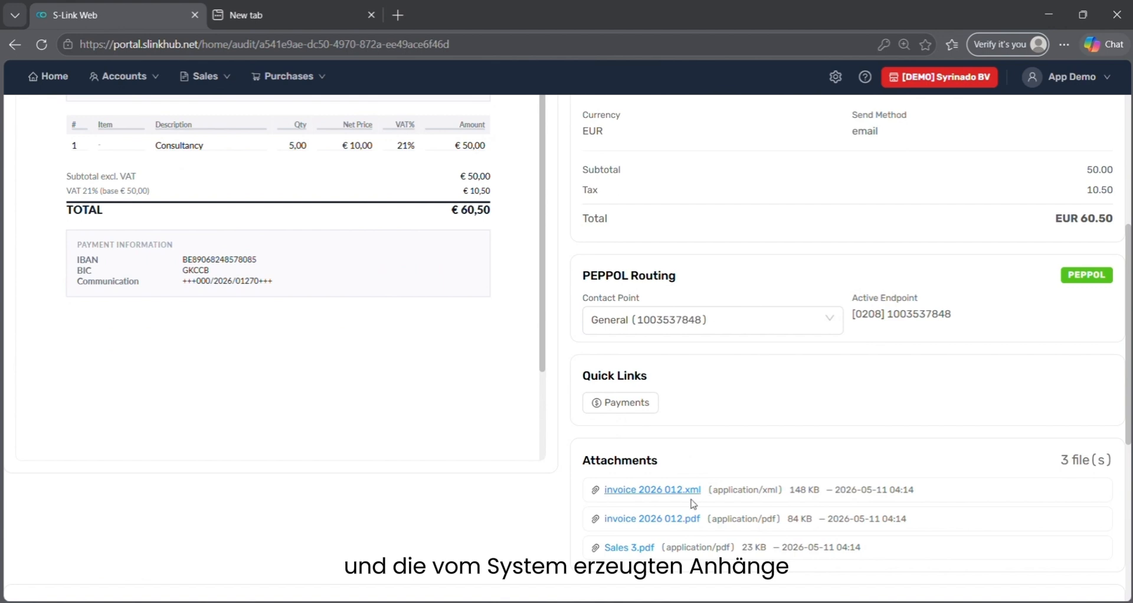
scroll(726, 462, "up", 5)
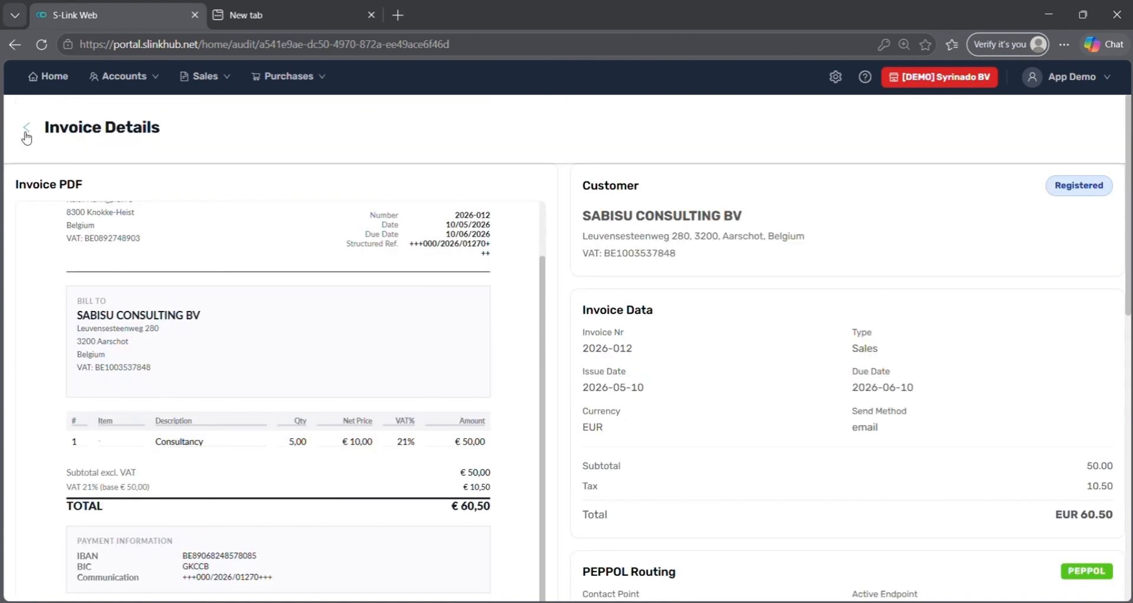
left_click(26, 127)
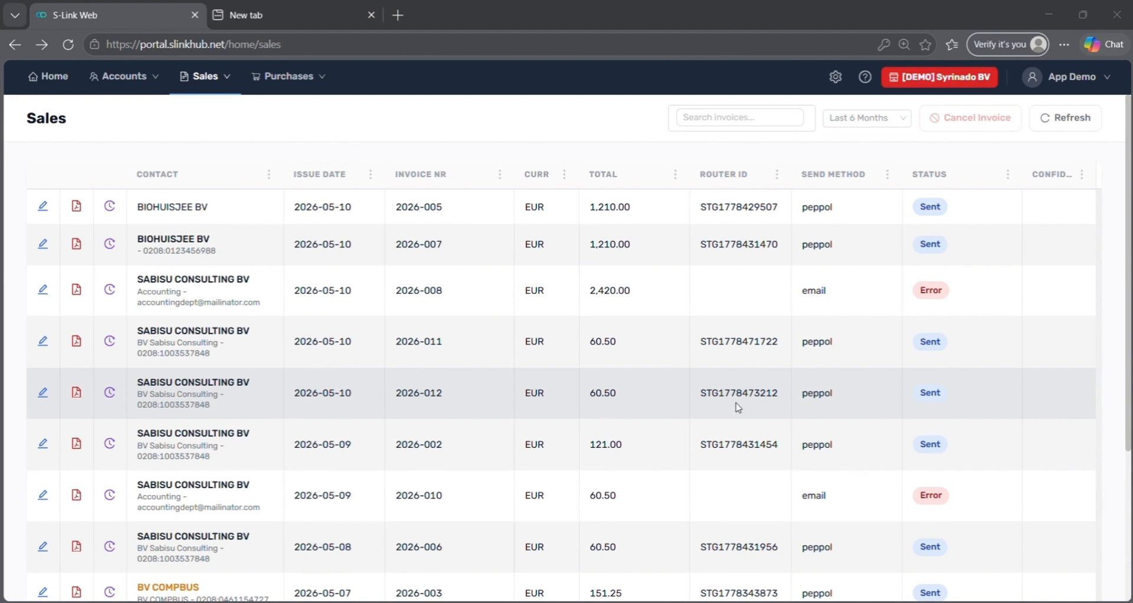
Open the Purchase page listing received purchase invoices from the last six months.
left_click(286, 114)
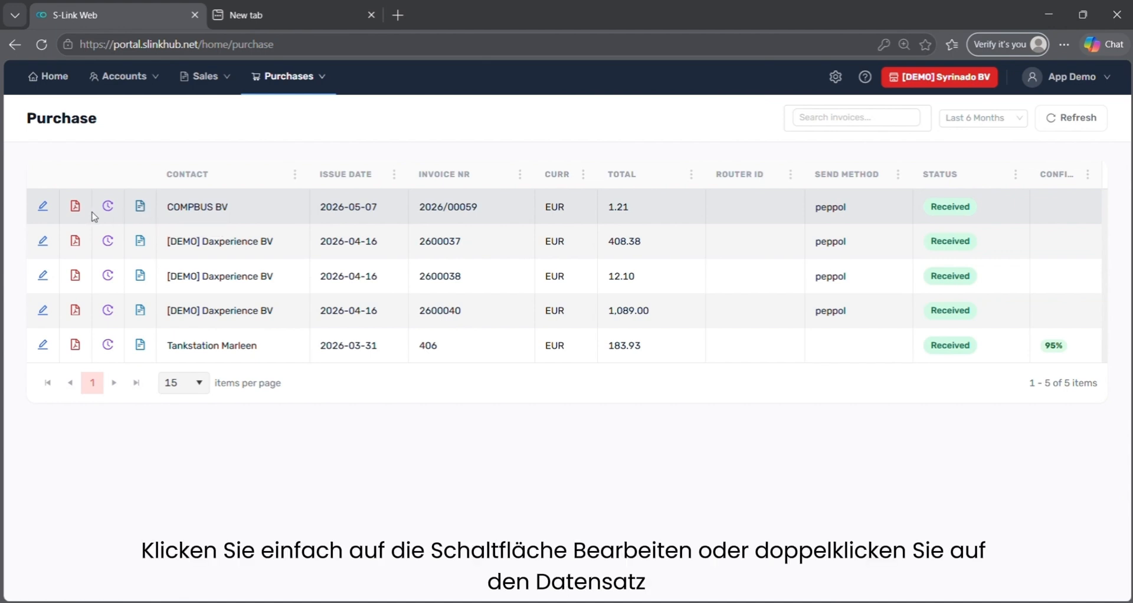
Open COMPBUS BV invoice 2026/00059 and scroll through its details, PDF and EUR 1.21 total.
double_click(166, 215)
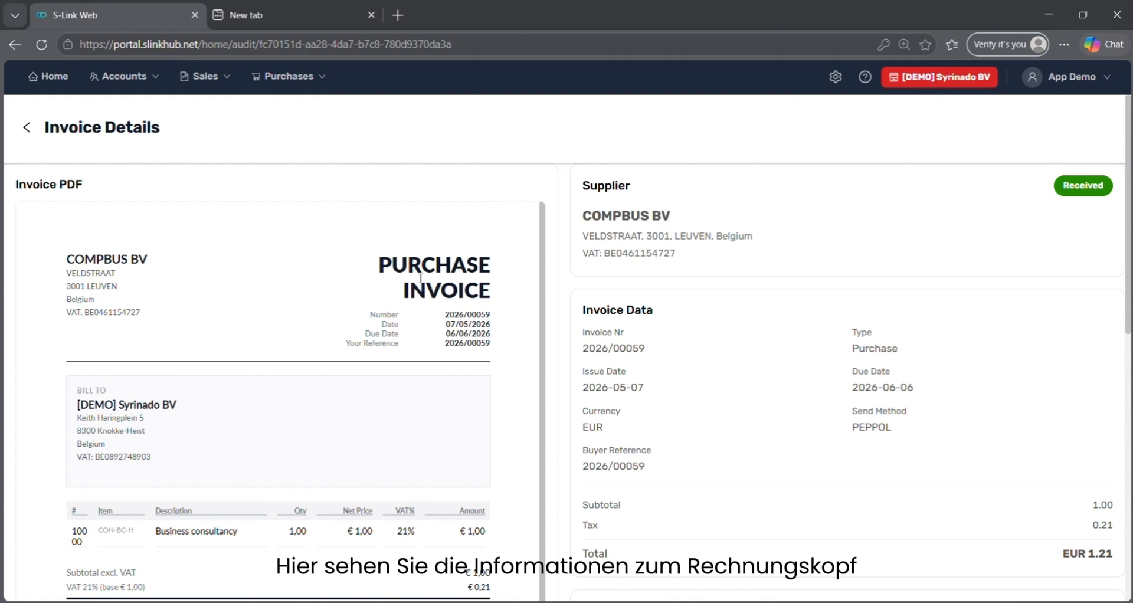
scroll(766, 379, "down", 1)
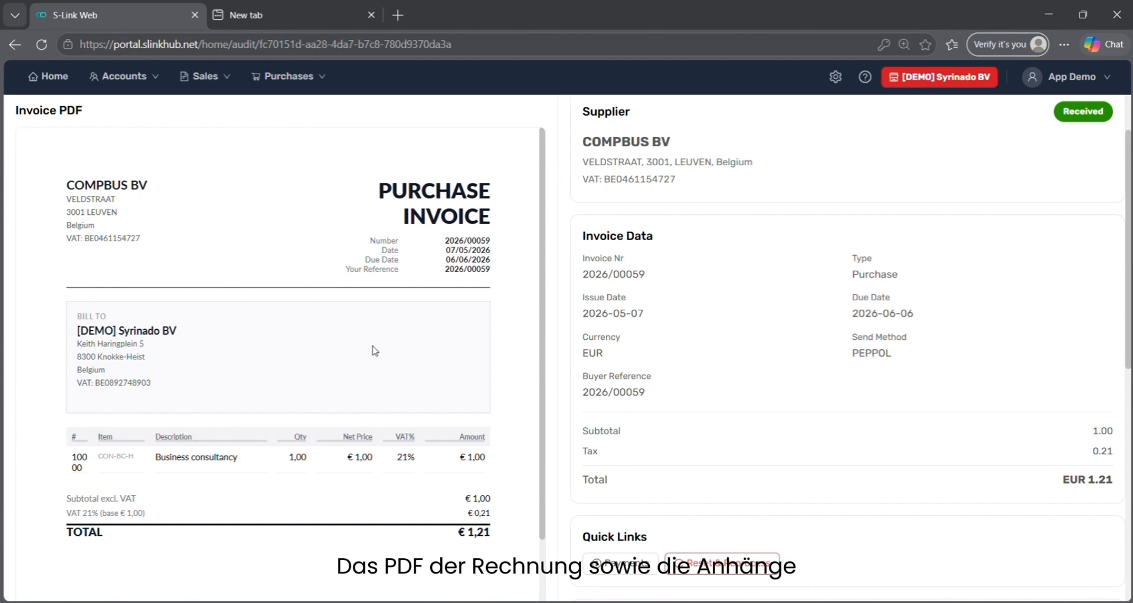
scroll(800, 456, "down", 4)
scroll(799, 456, "up", 5)
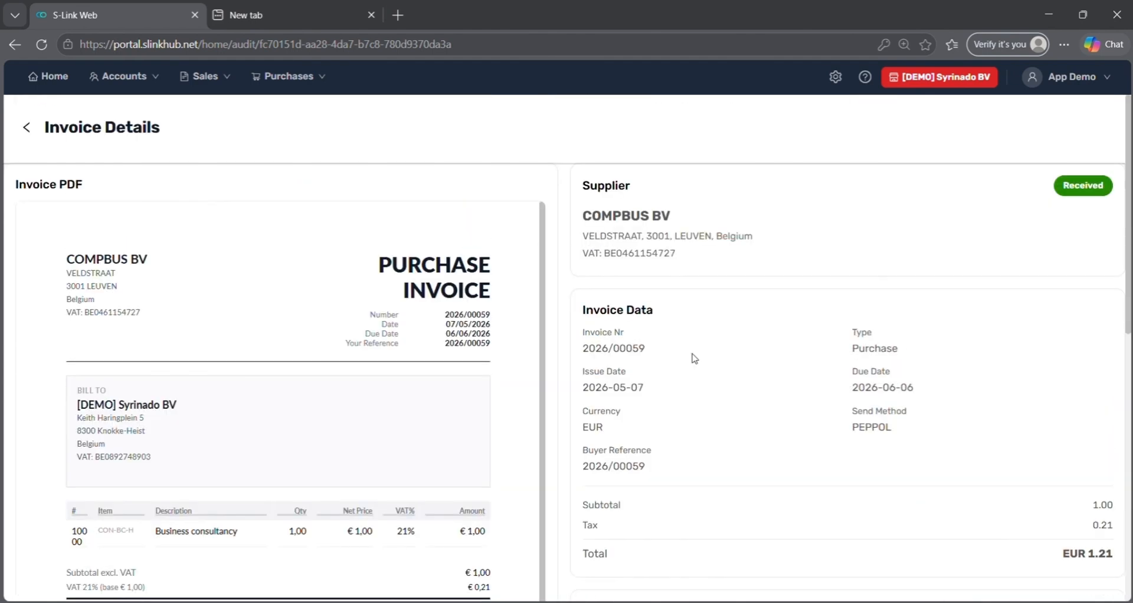
Open the Master Data settings and browse the My Company profile.
left_click(834, 77)
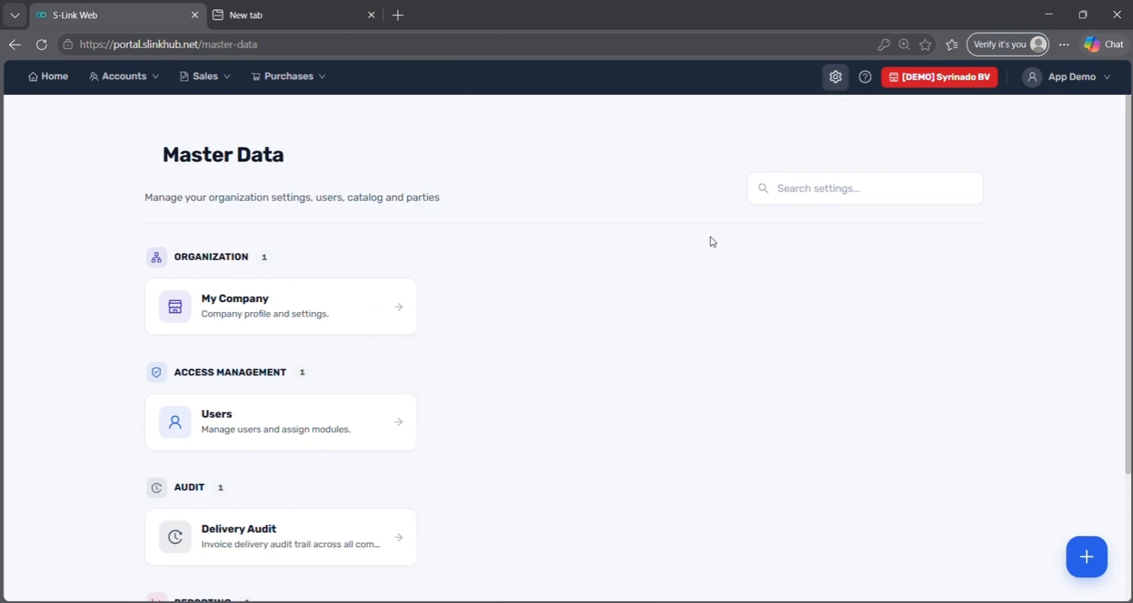
left_click(354, 325)
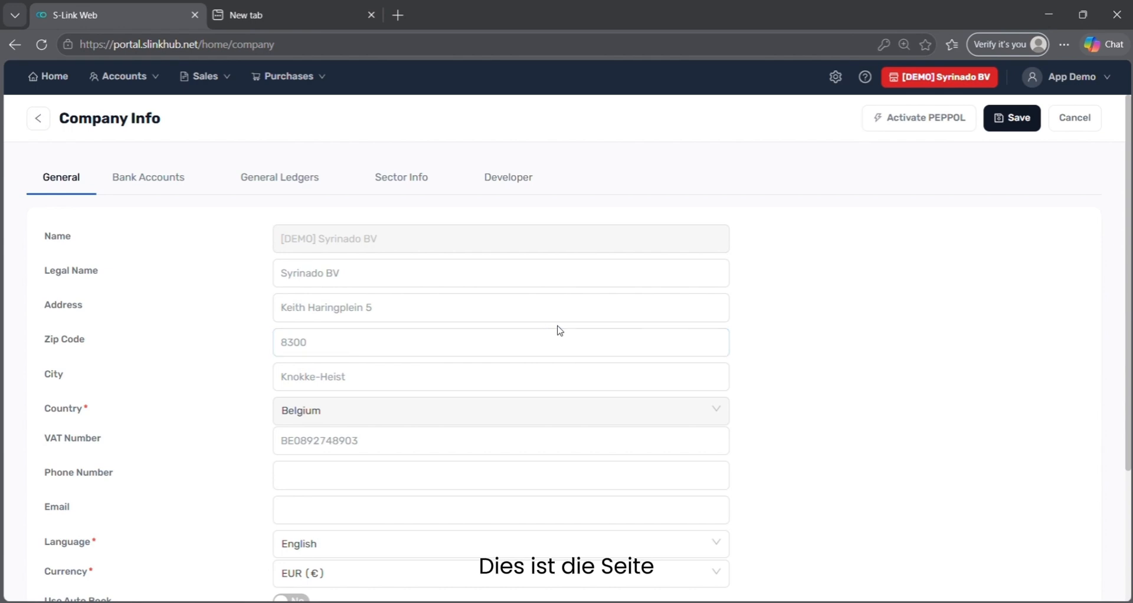
scroll(590, 330, "down", 1)
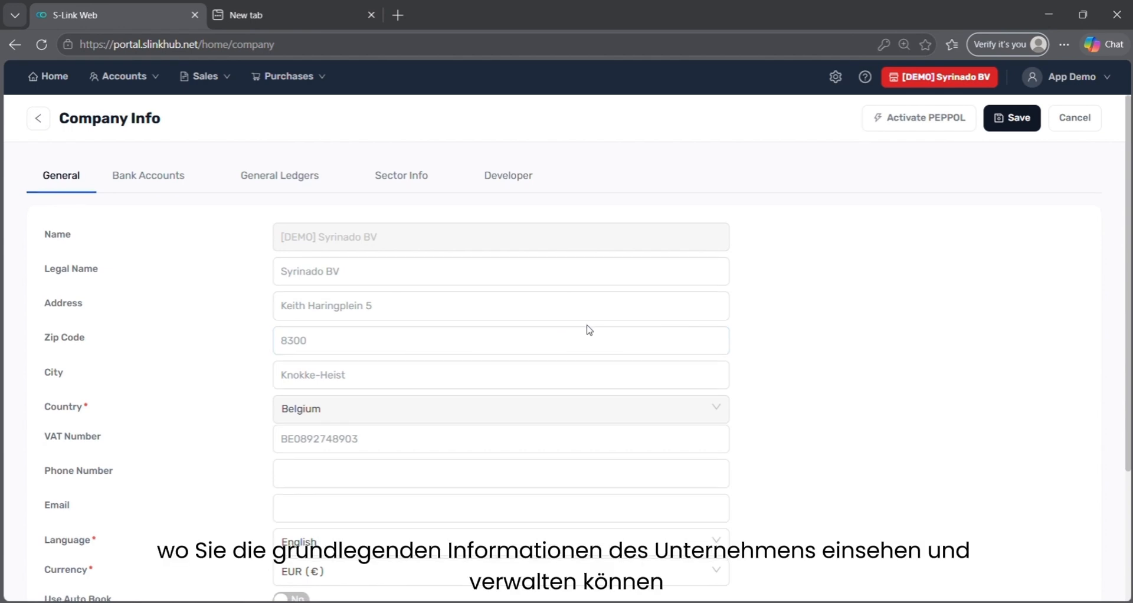
scroll(590, 331, "down", 3)
scroll(589, 330, "up", 3)
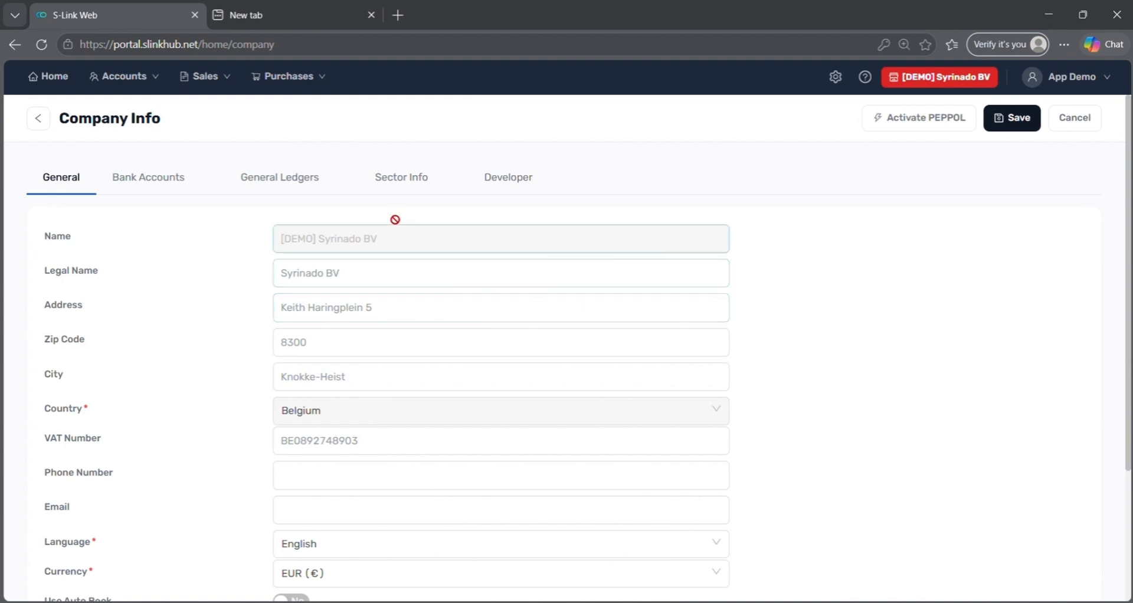
View the company's bank accounts, sector and general ledger CSV uploads, then return to Master Data.
left_click(159, 171)
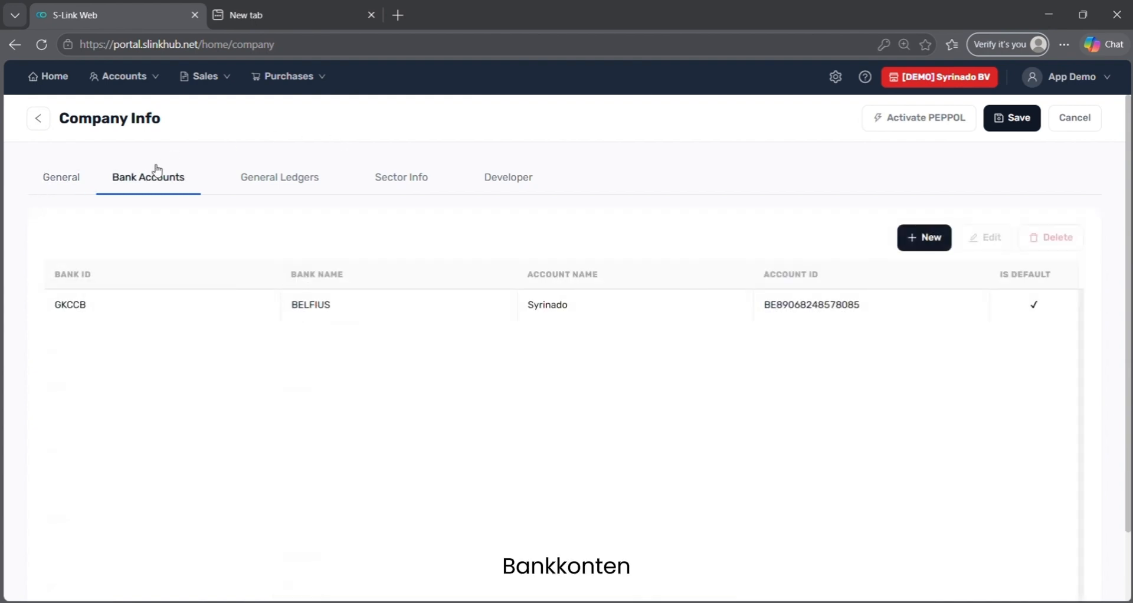
left_click(407, 187)
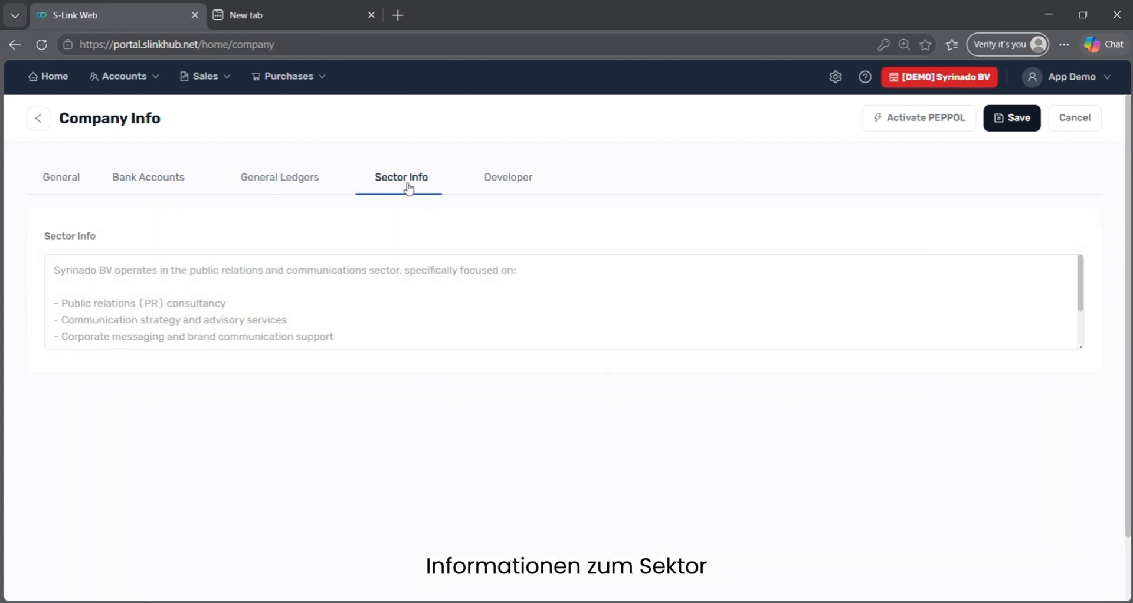
left_click(318, 186)
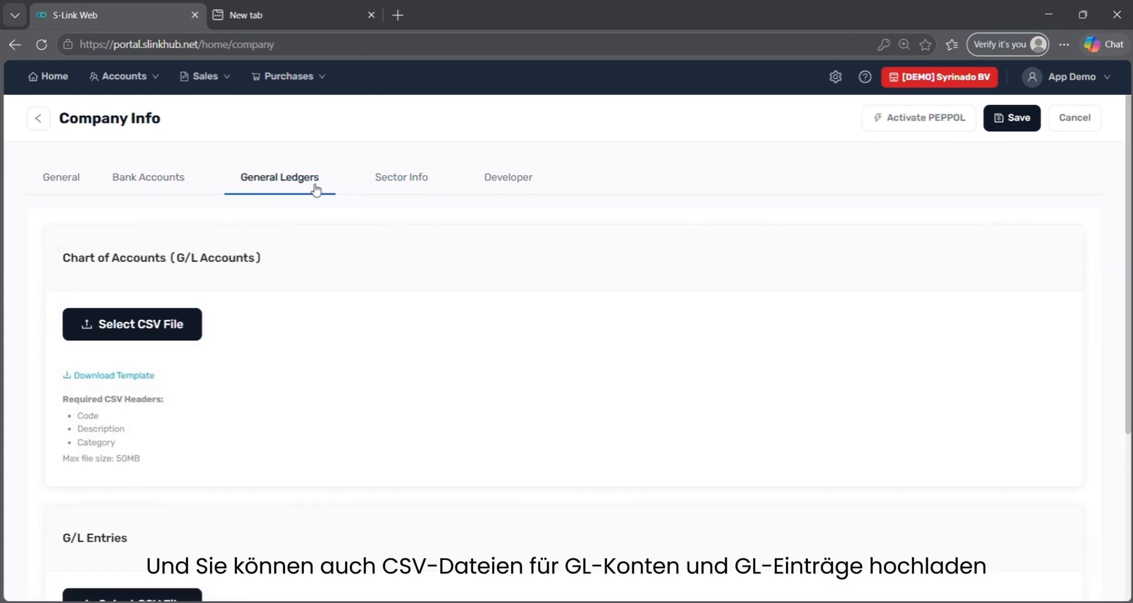
scroll(236, 317, "down", 3)
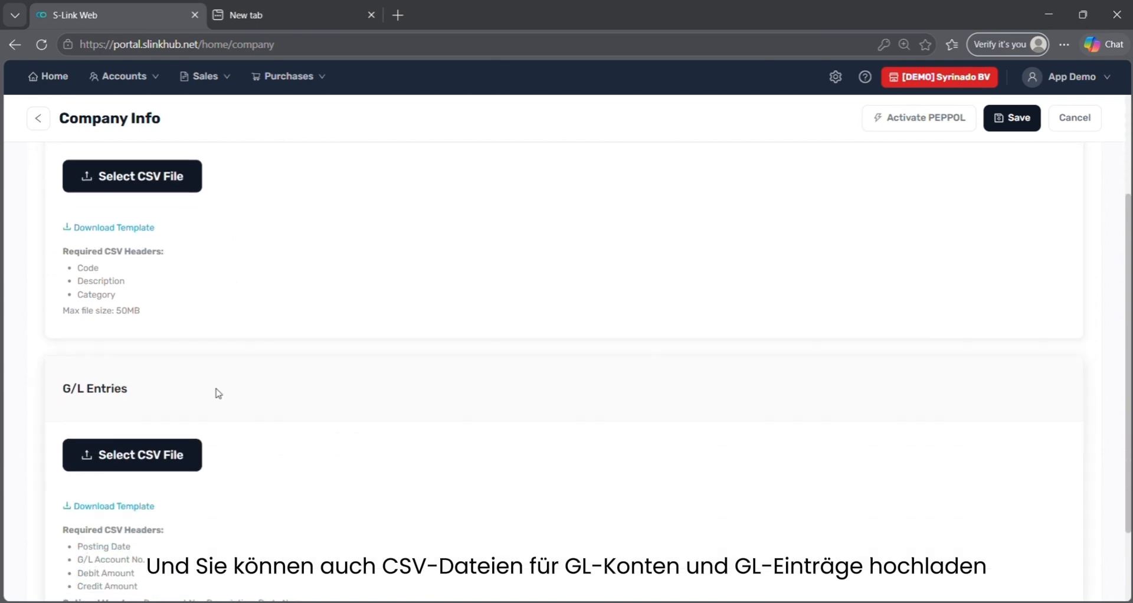
scroll(218, 392, "up", 3)
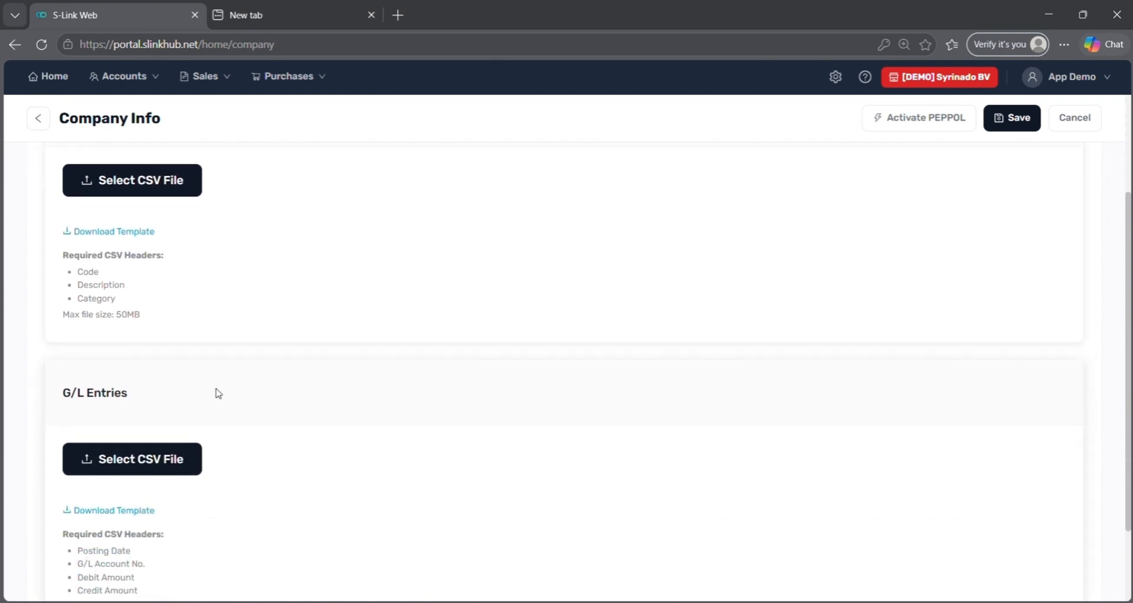
left_click(38, 121)
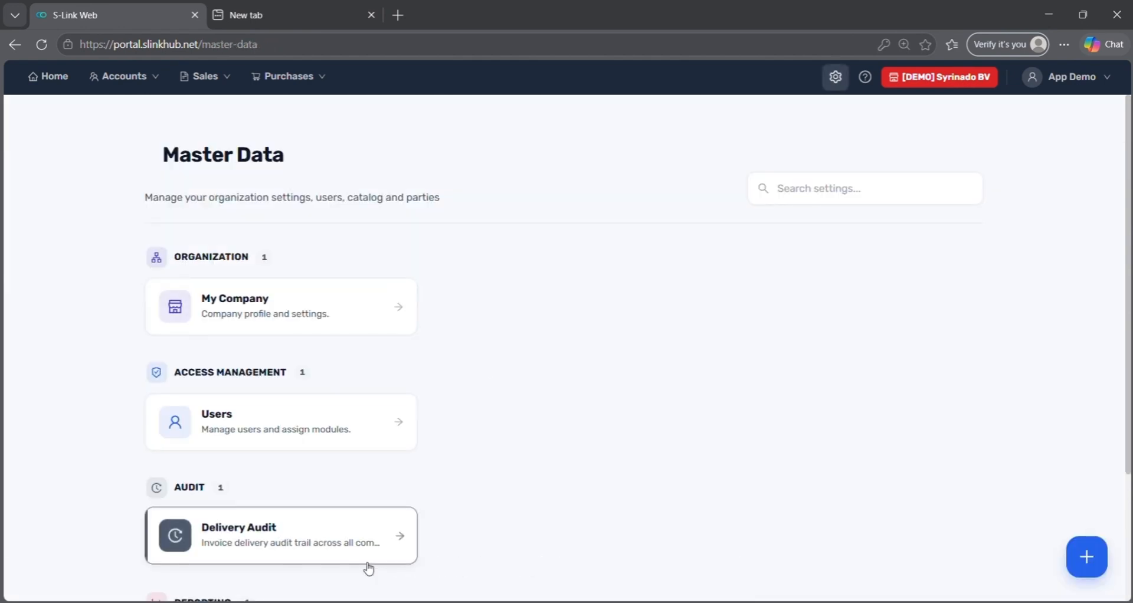
Start a new user and enter the first name, last name and e-mail address.
left_click(319, 425)
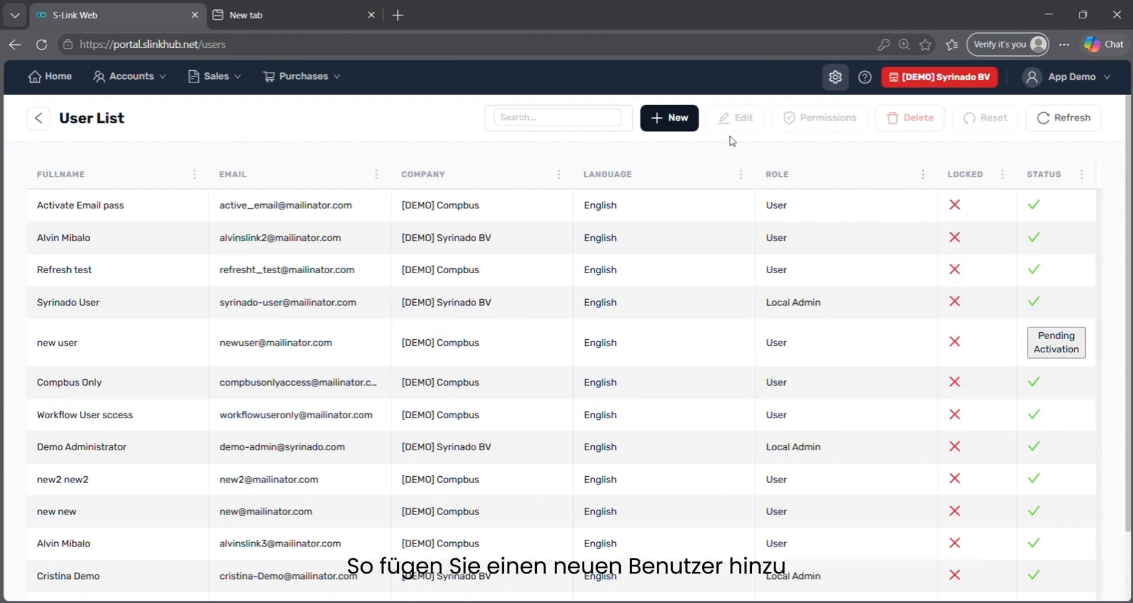
left_click(688, 120)
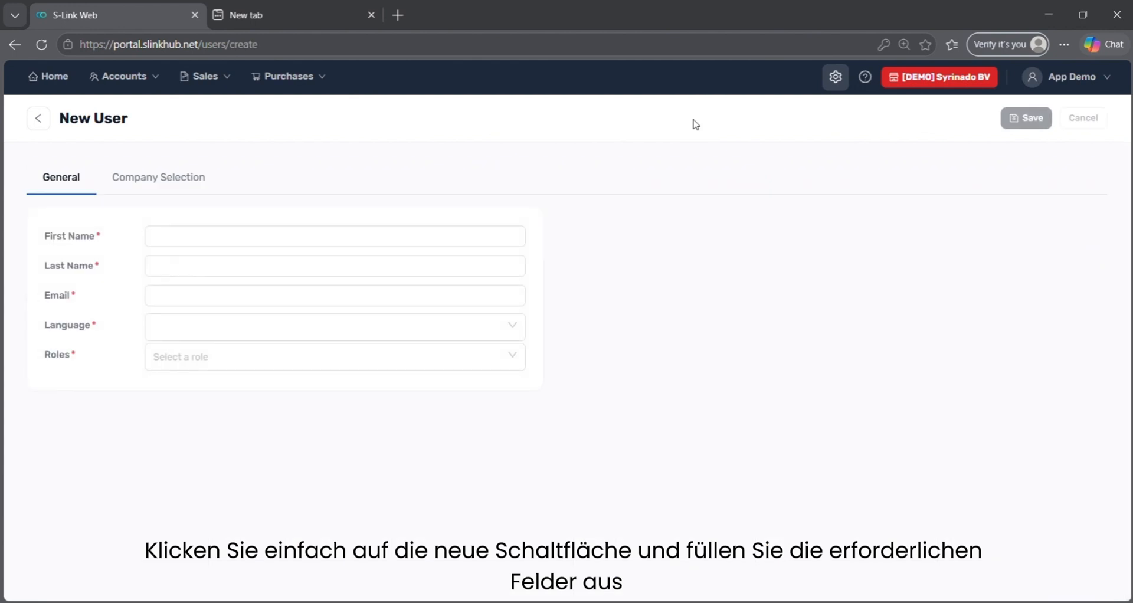
left_click(341, 231)
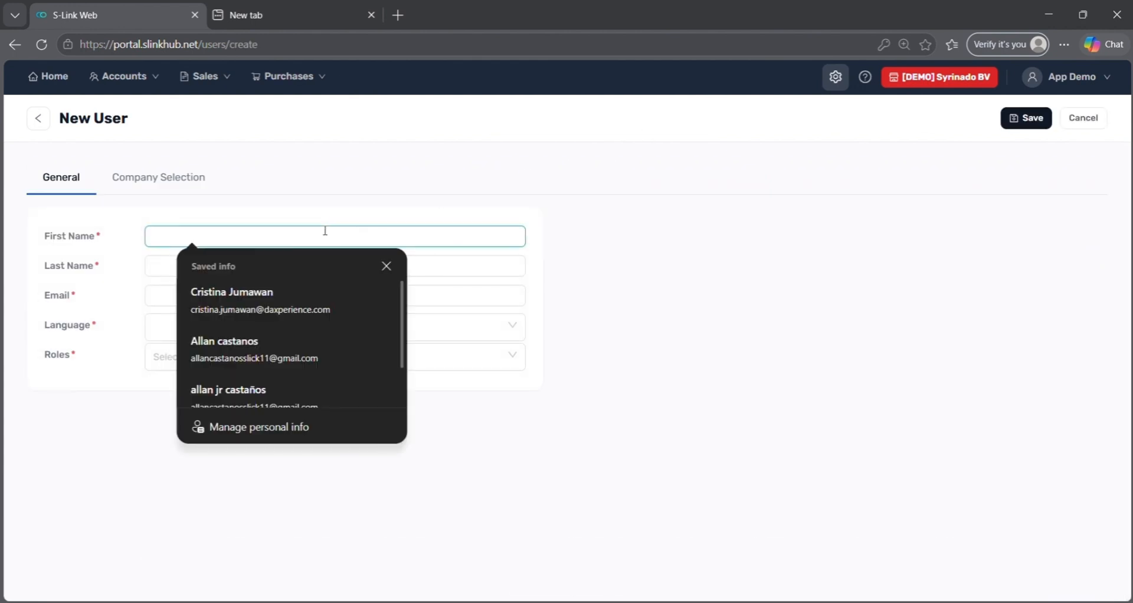
type("Cristina")
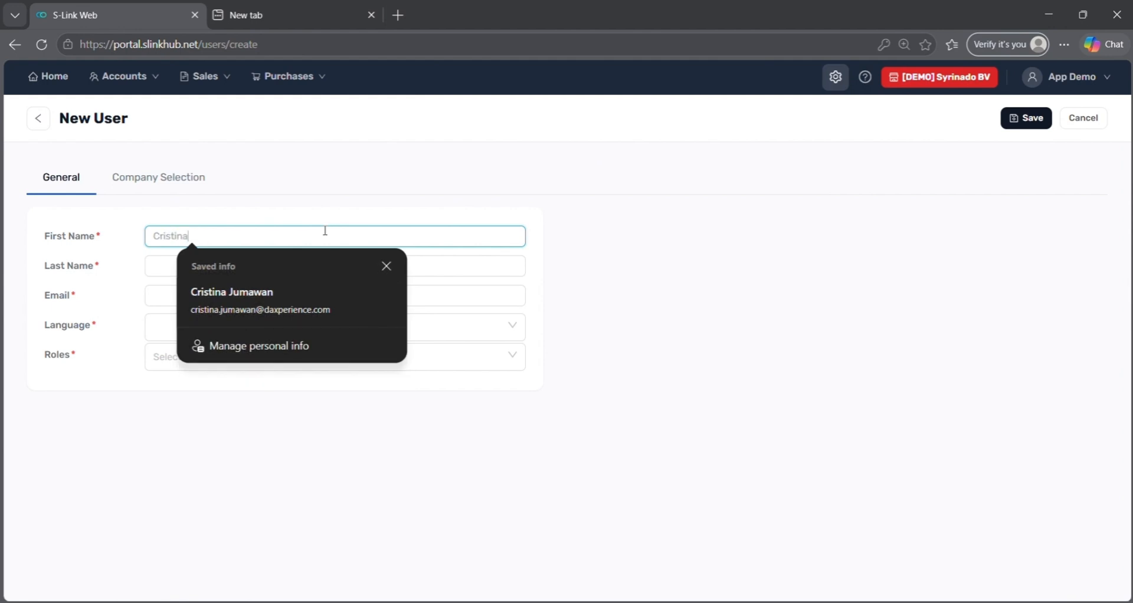
key("Tab")
type("T")
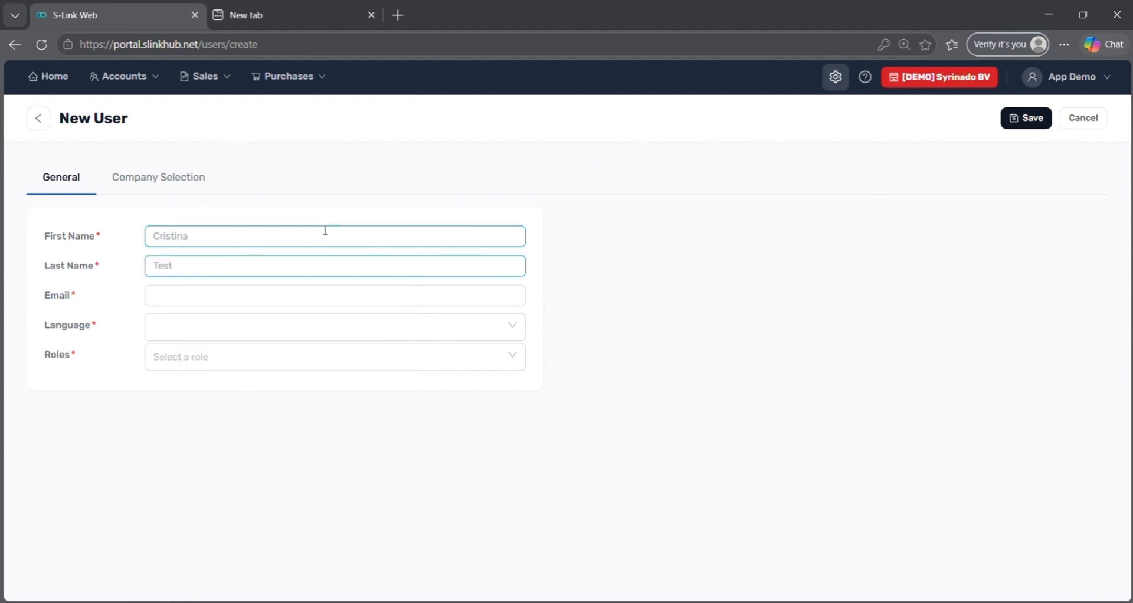
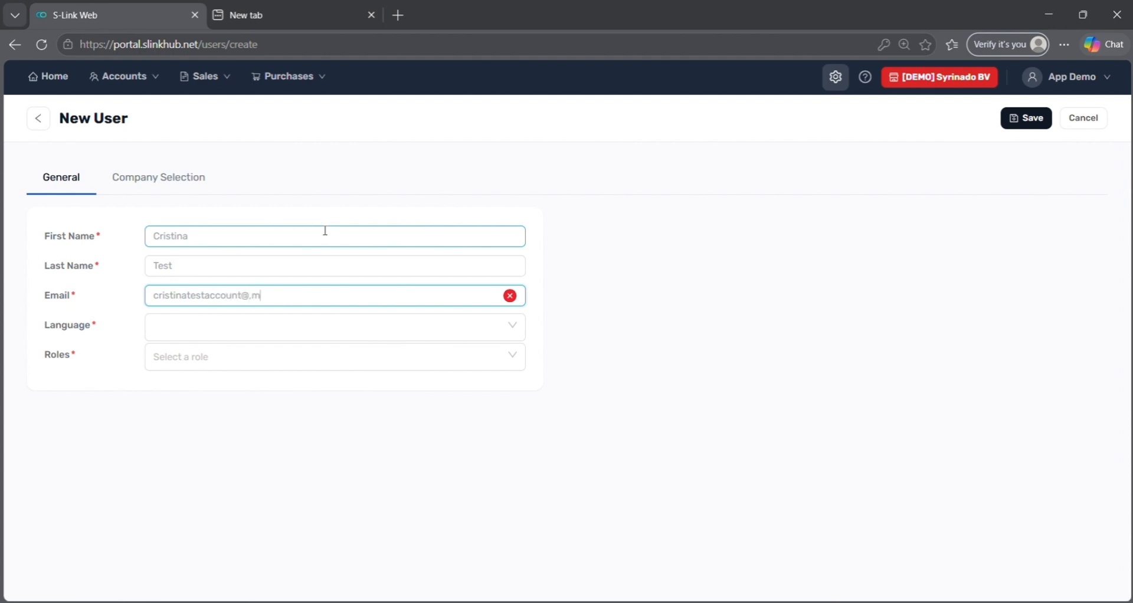
key("ctrl+a")
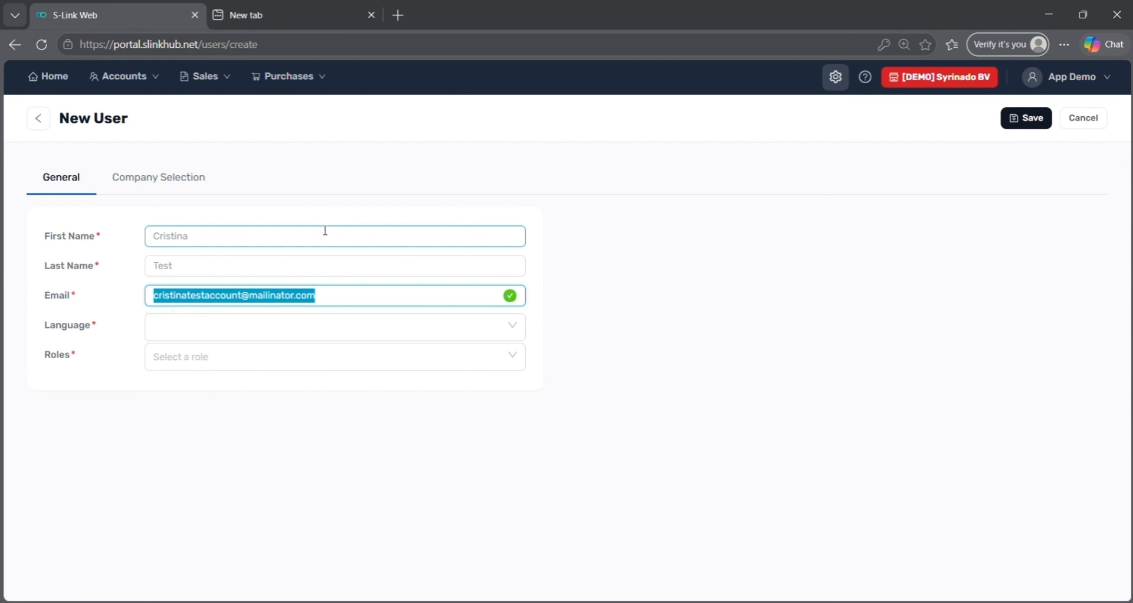
Set the new user's language to English and role to User.
left_click(310, 321)
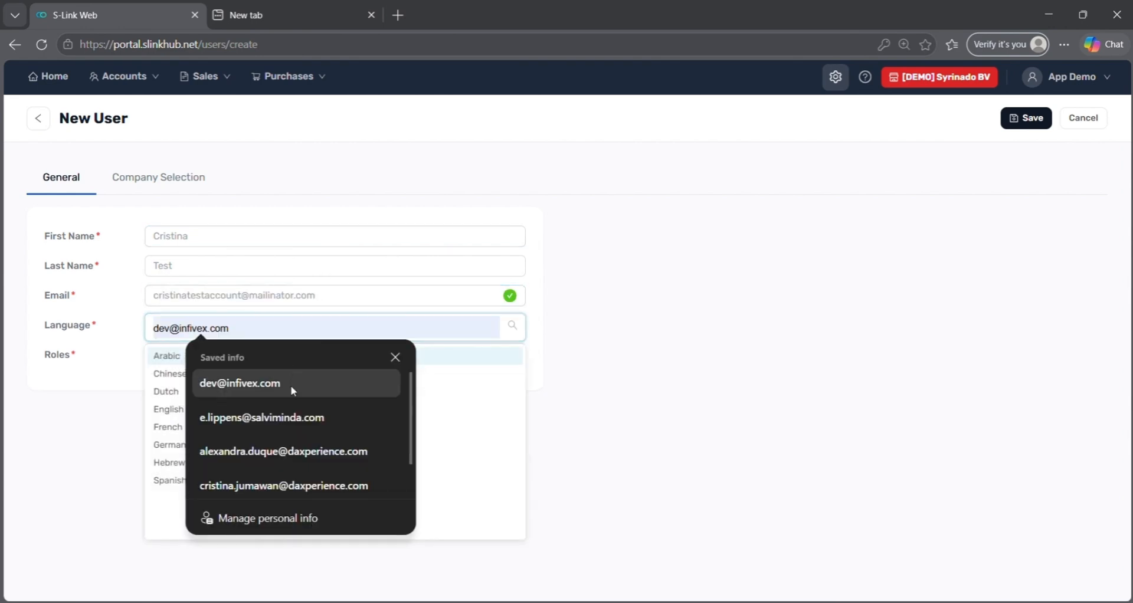
left_click(654, 374)
left_click(257, 329)
left_click(125, 406)
left_click(153, 328)
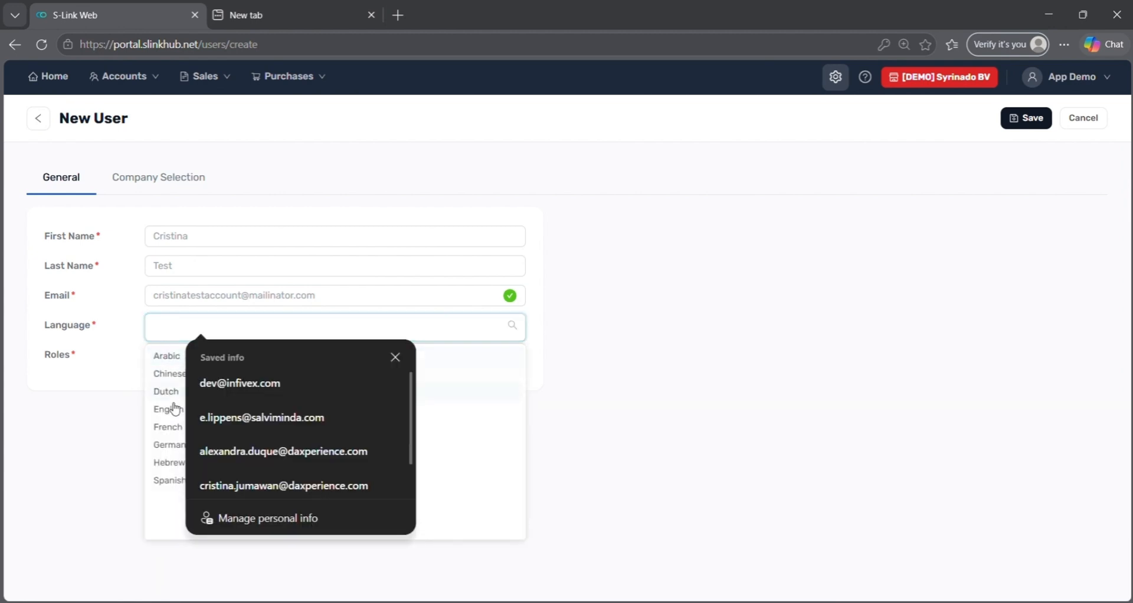
left_click(164, 406)
left_click(176, 367)
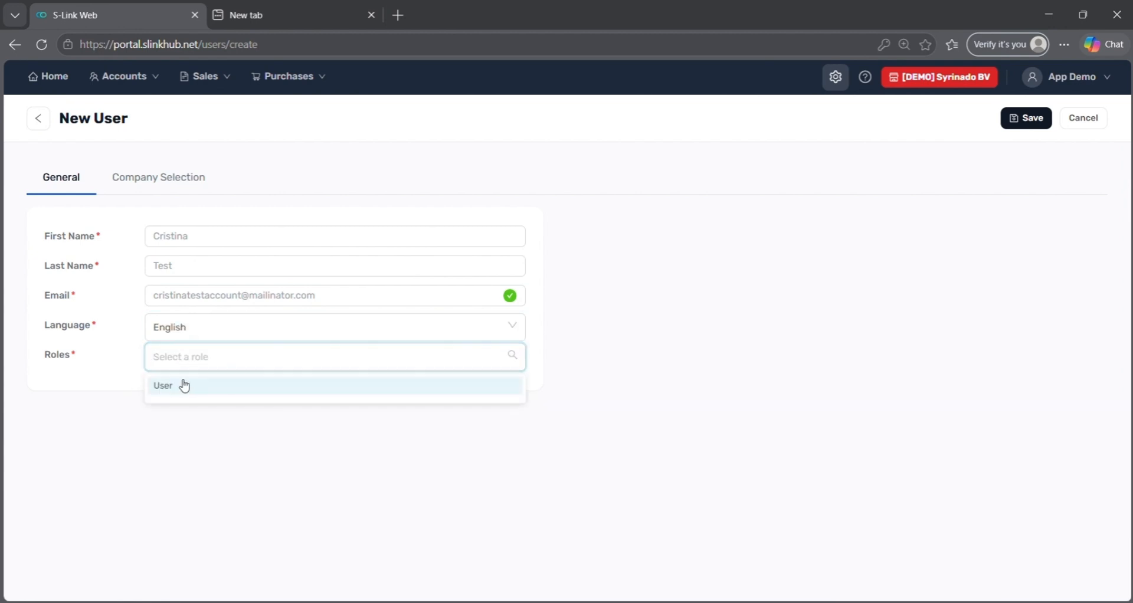
left_click(183, 385)
Assign [DEMO] Compbus and [DEMO] Syrinado BV, making Syrinado BV the default company.
left_click(148, 184)
left_click(200, 232)
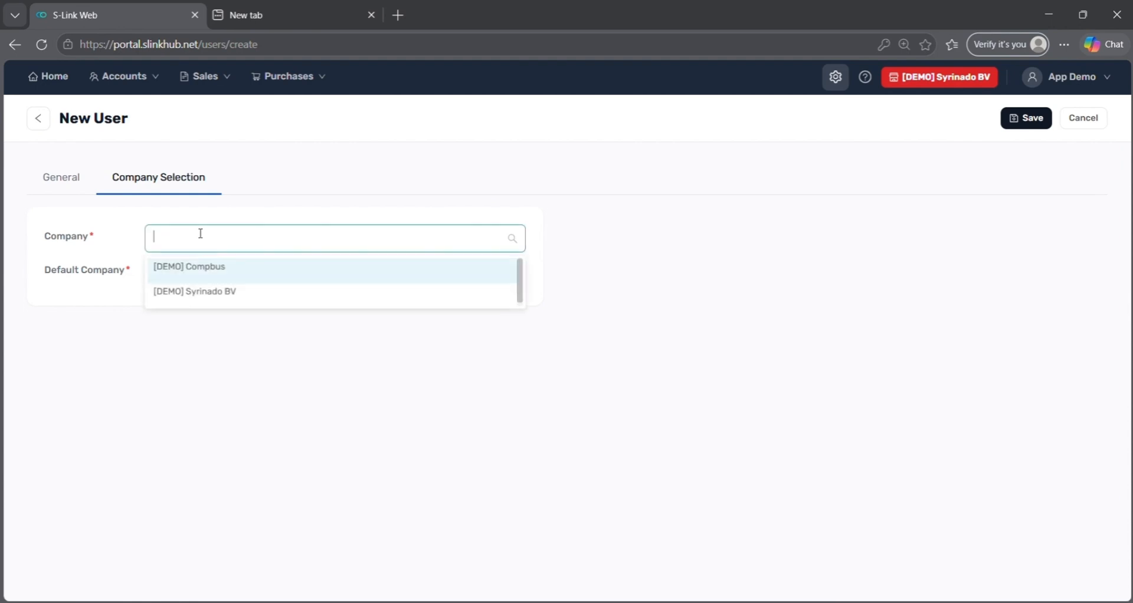
left_click(195, 278)
left_click(197, 292)
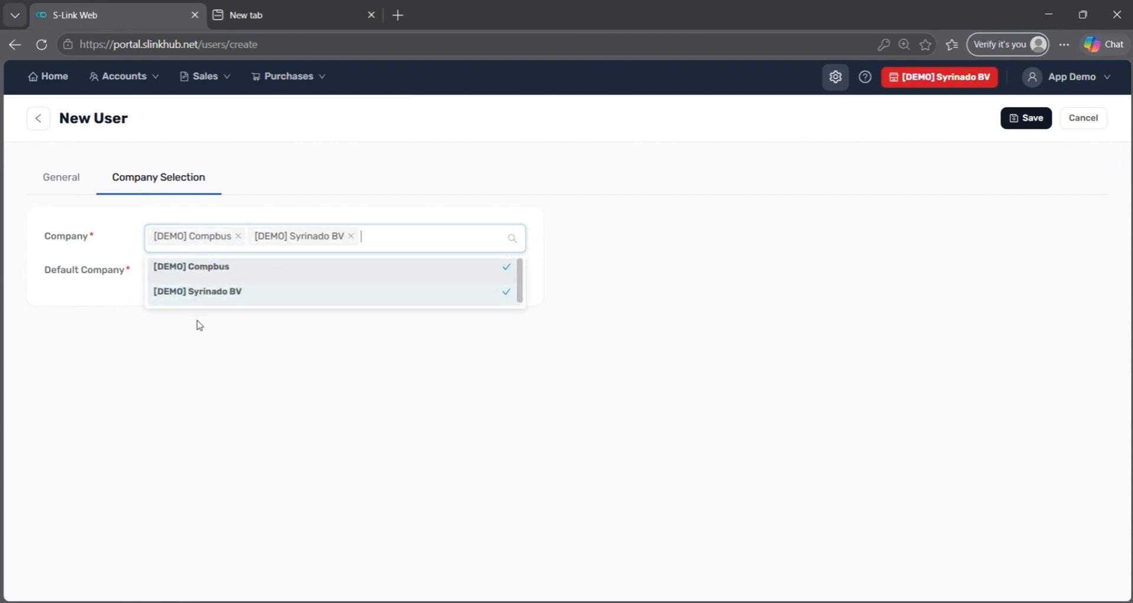
left_click(200, 322)
left_click(206, 278)
left_click(204, 326)
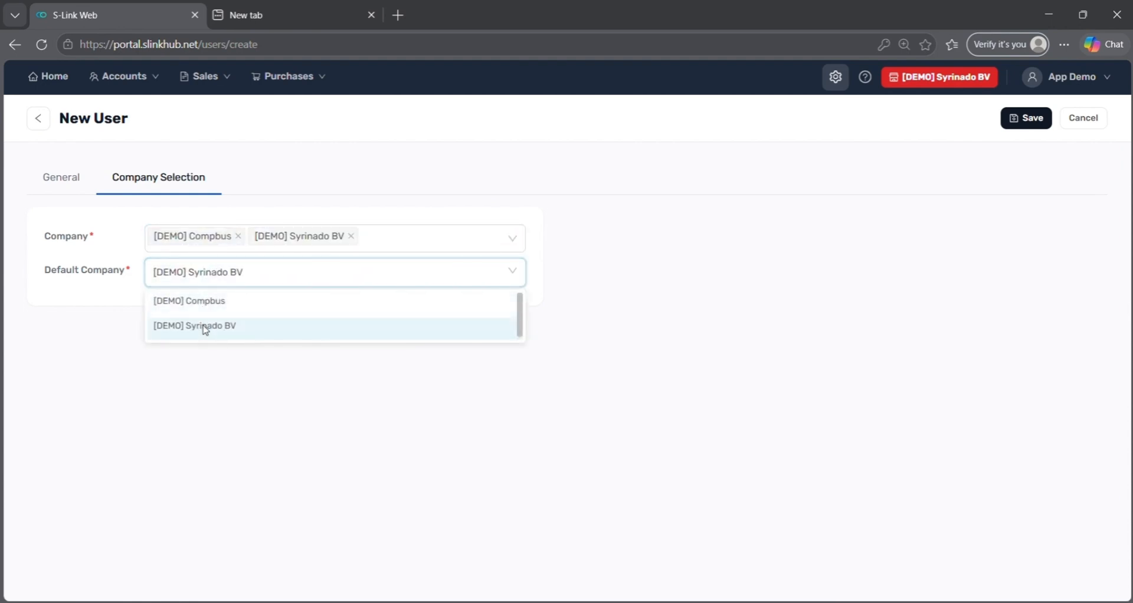
Save the new user, open its activation page from the user list, then return to Master Data.
left_click(1026, 118)
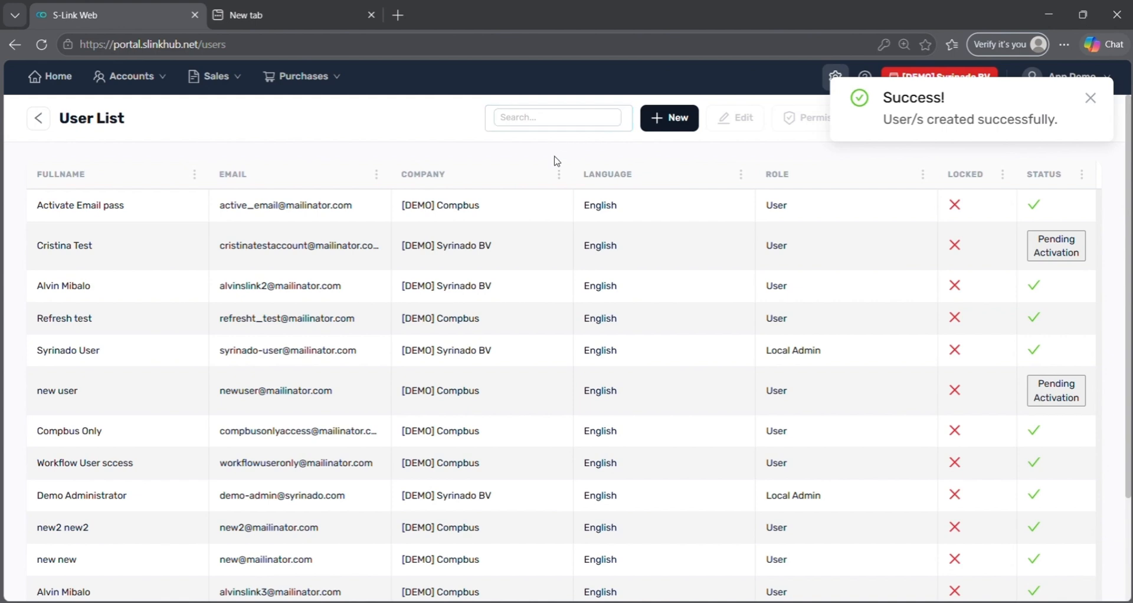
left_click(510, 257)
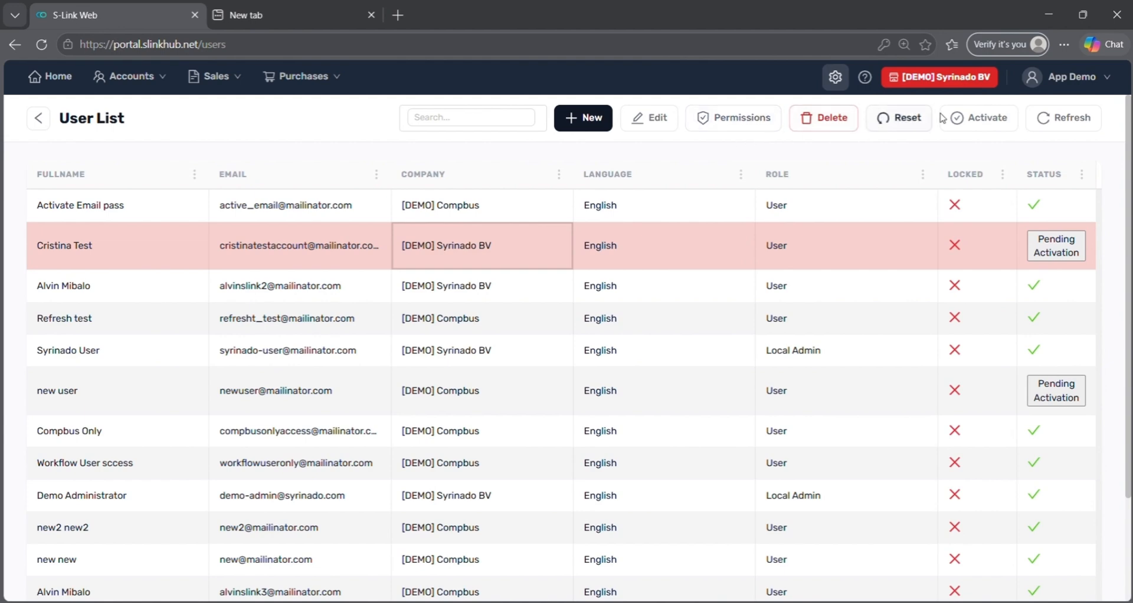
left_click(957, 118)
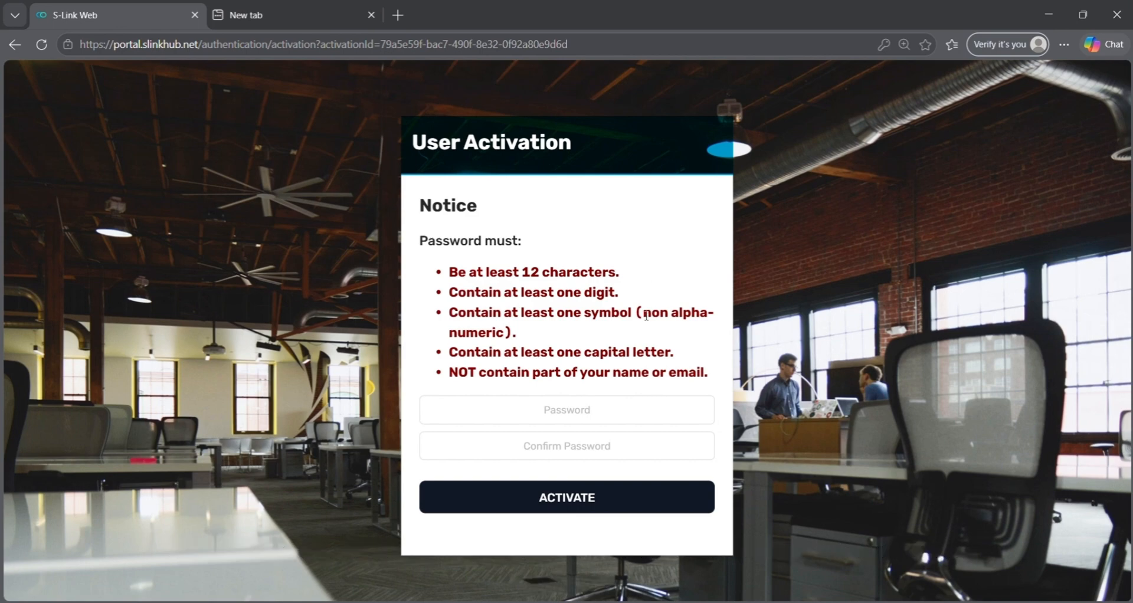
left_click(13, 46)
left_click(834, 80)
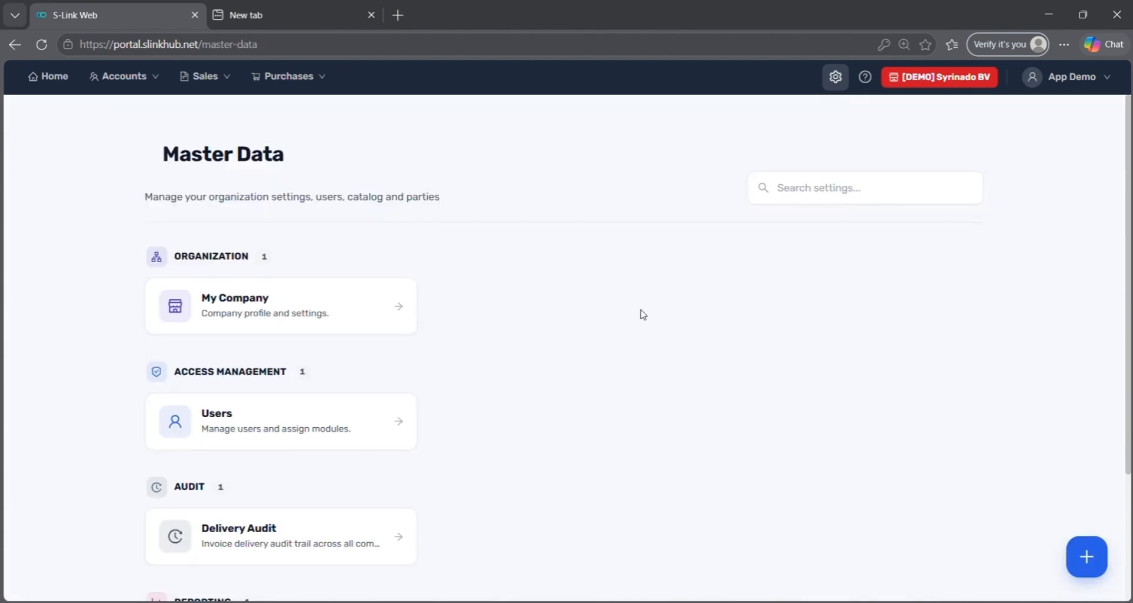
scroll(640, 313, "down", 1)
left_click(314, 471)
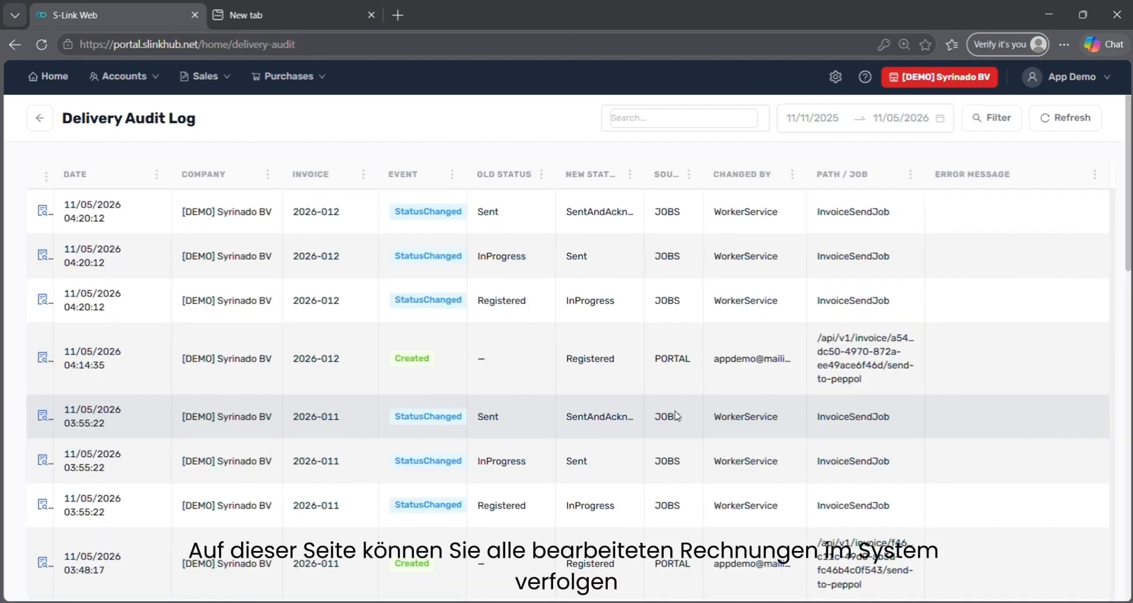
scroll(677, 416, "down", 6)
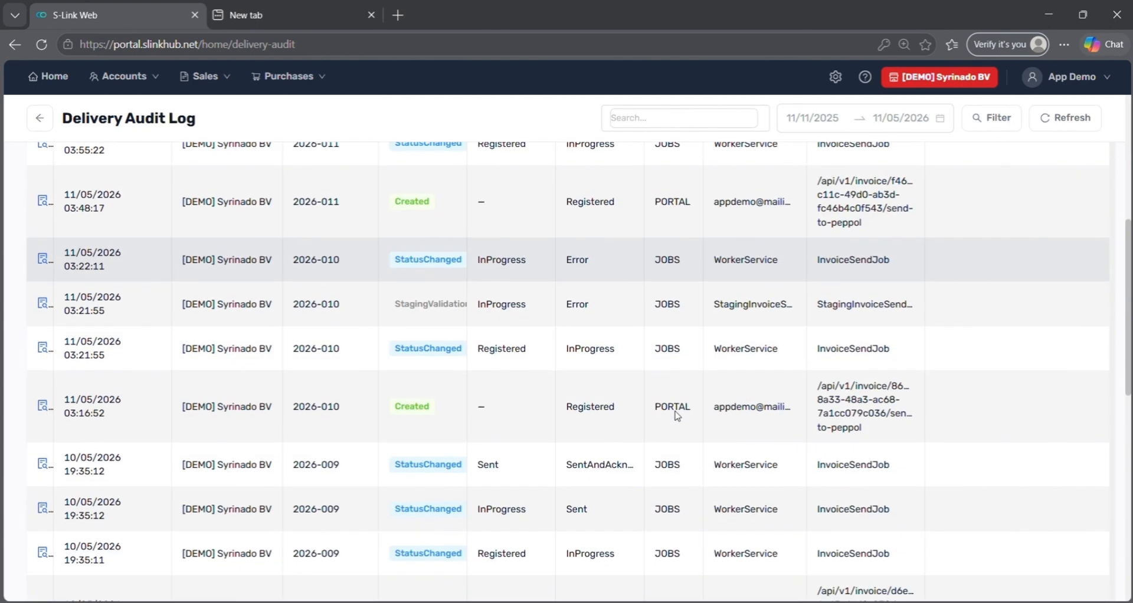
scroll(672, 413, "up", 5)
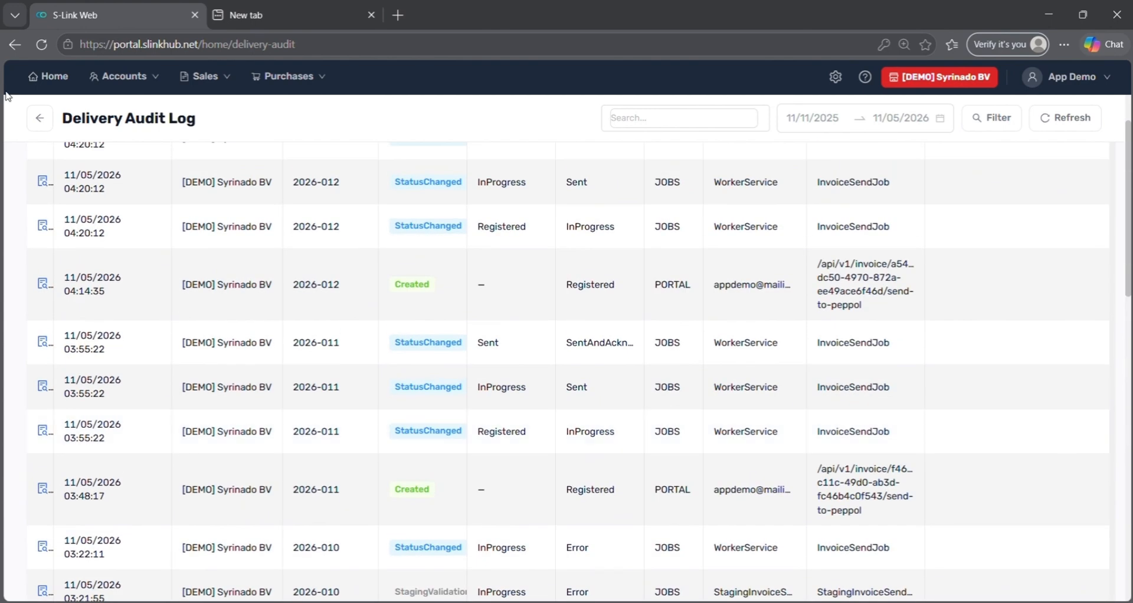
left_click(37, 118)
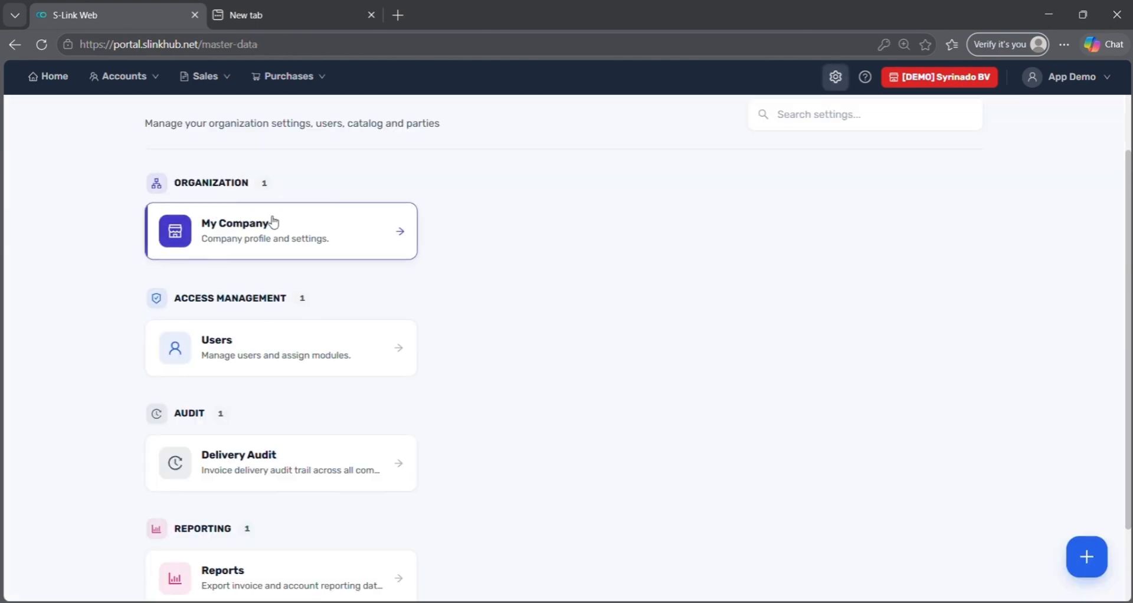
scroll(349, 256, "down", 2)
Run the Invoice Processing report for the last 30 days from Reports.
left_click(319, 491)
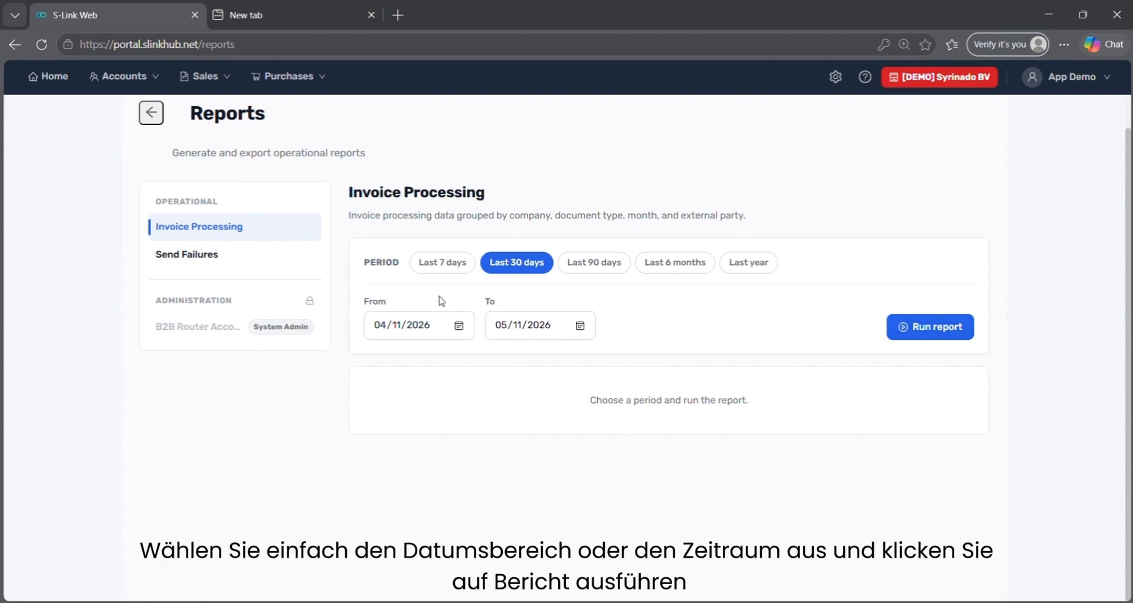
left_click(950, 328)
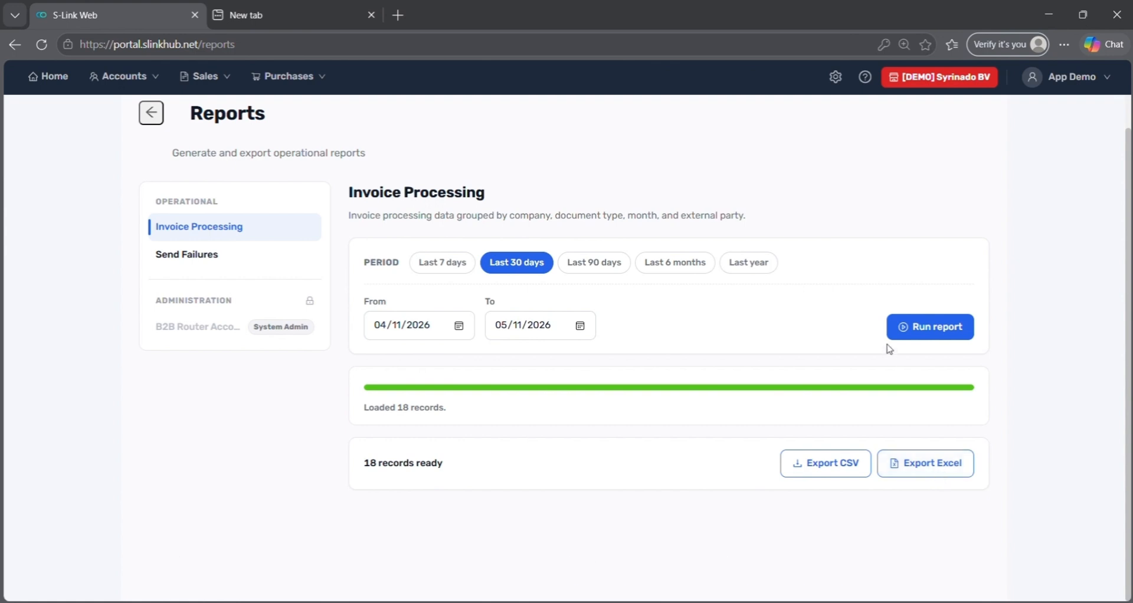
left_click(863, 81)
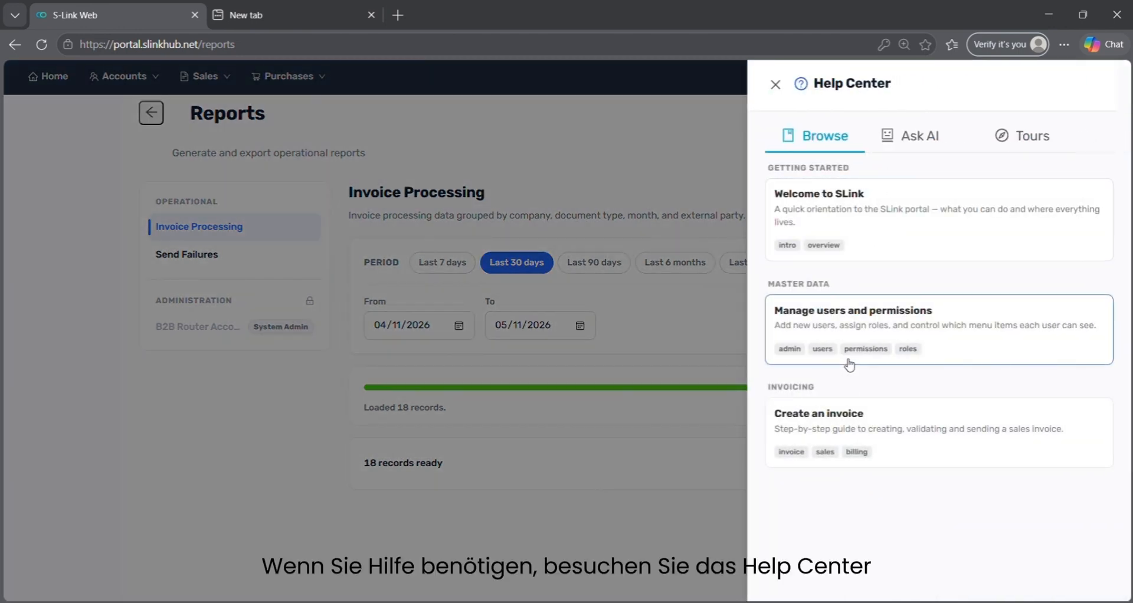
left_click(1012, 147)
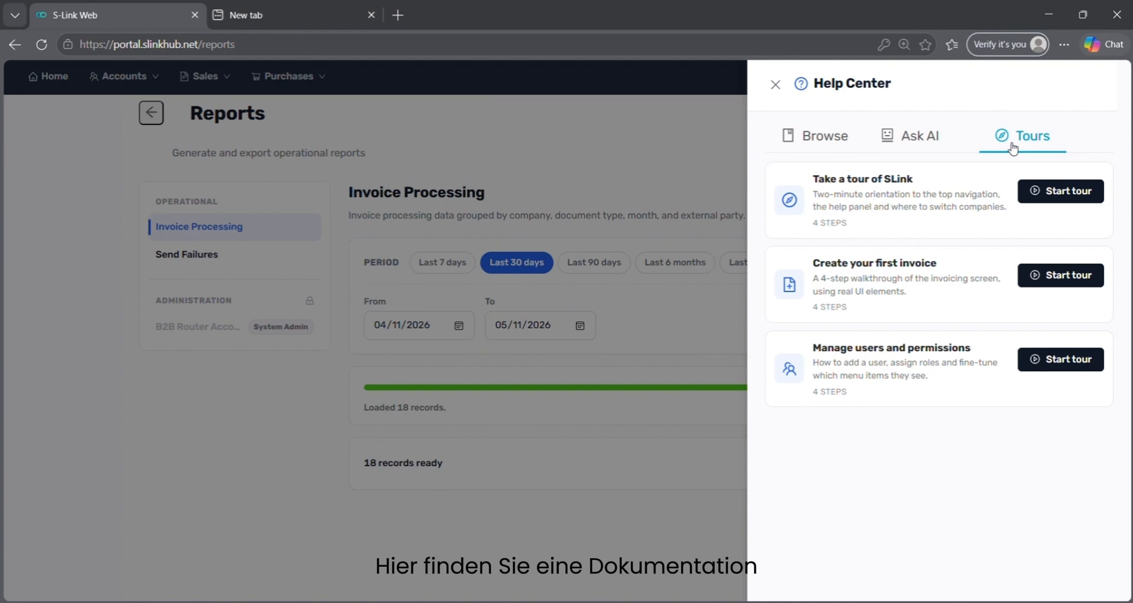
left_click(901, 144)
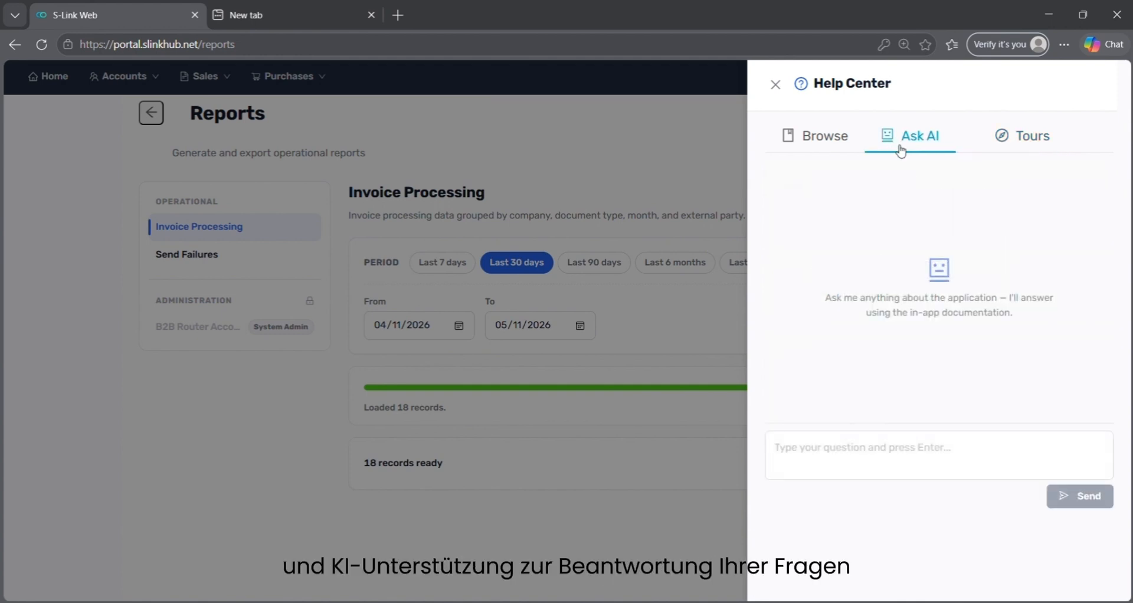
left_click(775, 85)
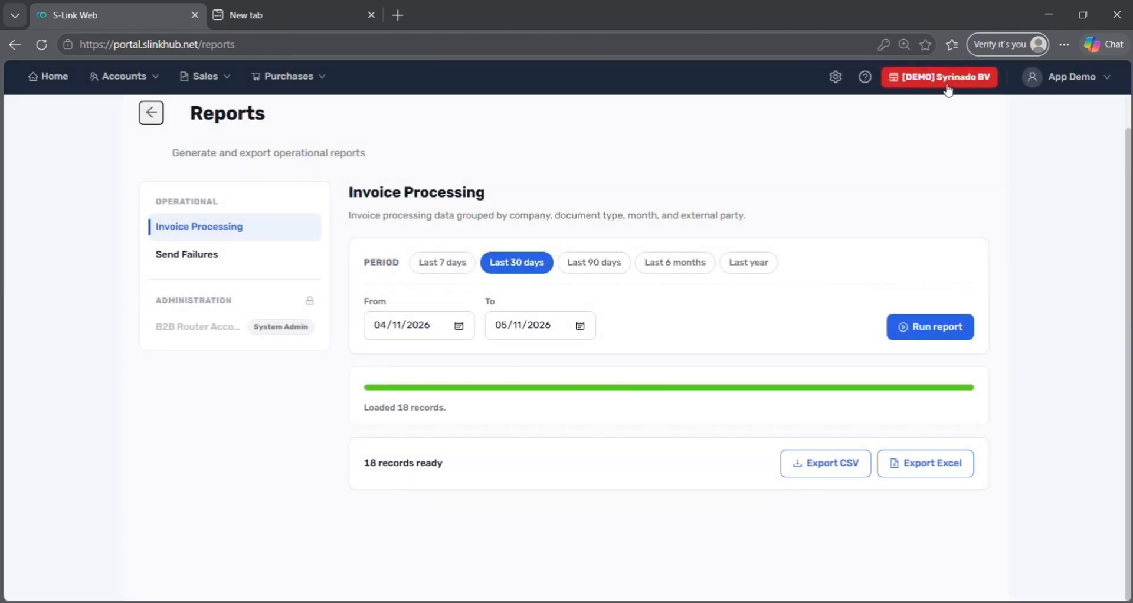
Switch the active company to [DEMO] Compbus from the header company badge.
left_click(947, 88)
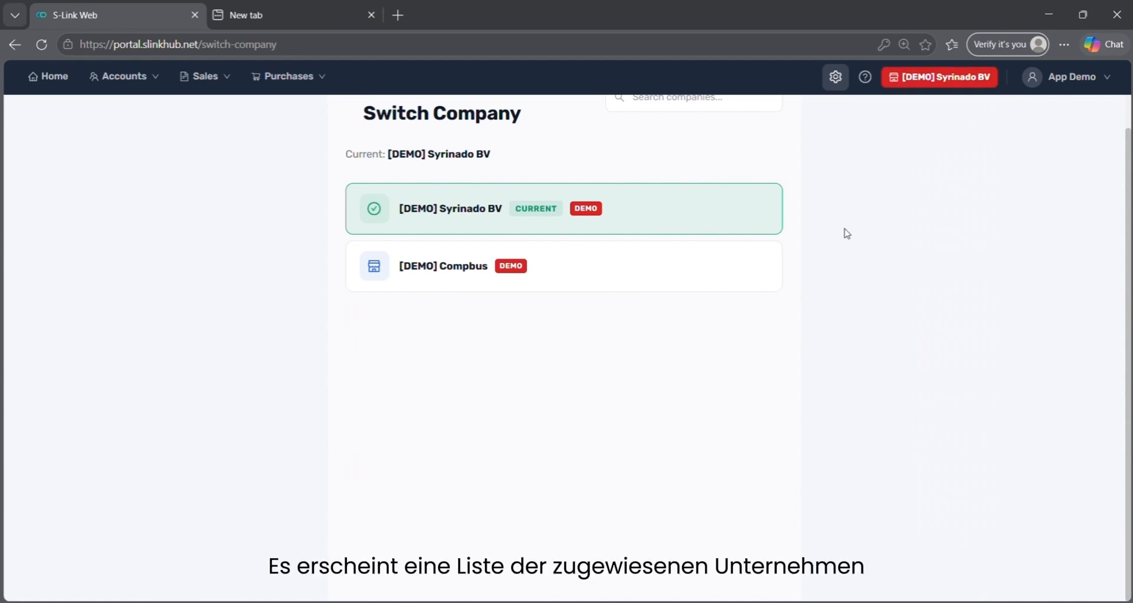
left_click(703, 290)
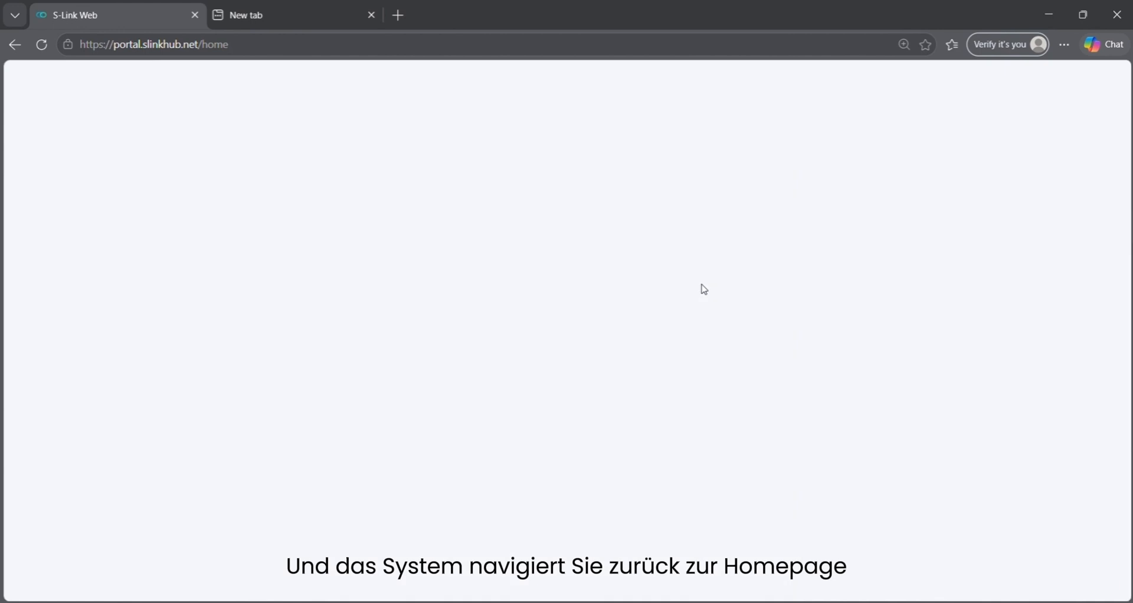